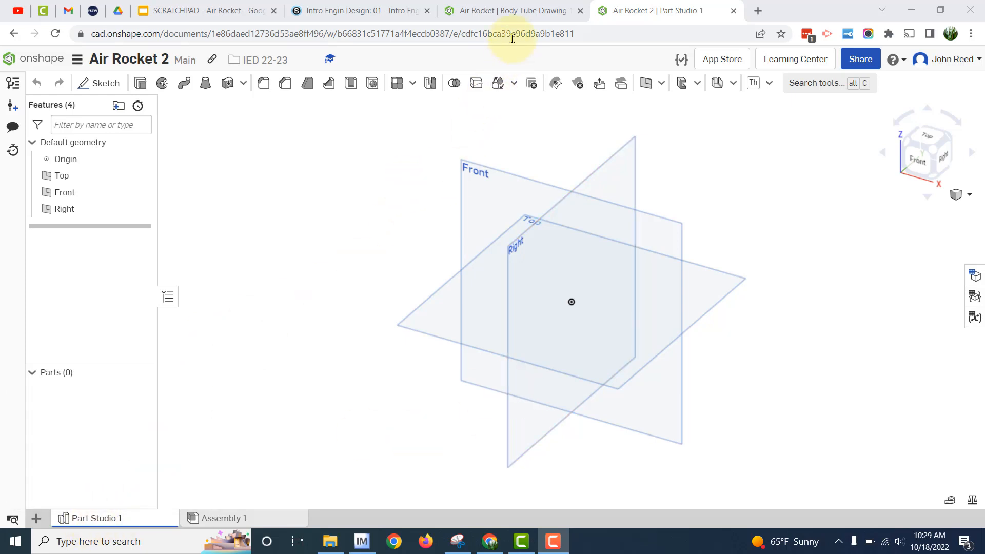
# - Review the body tube drawing in the Air Rocket document, and rename Part Studio 1 in Air Rocket 2 as Air Rocket
pyautogui.click(518, 11)
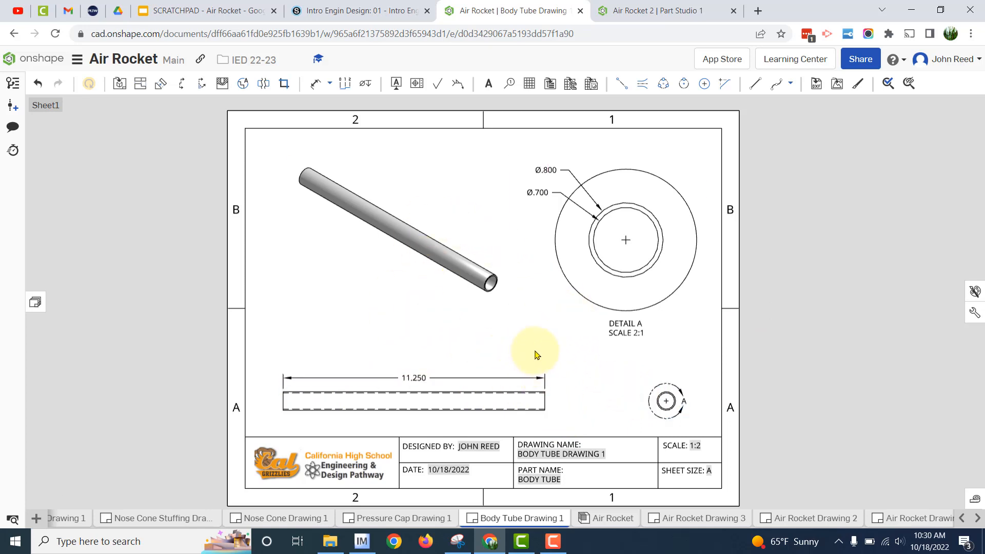
pyautogui.click(640, 12)
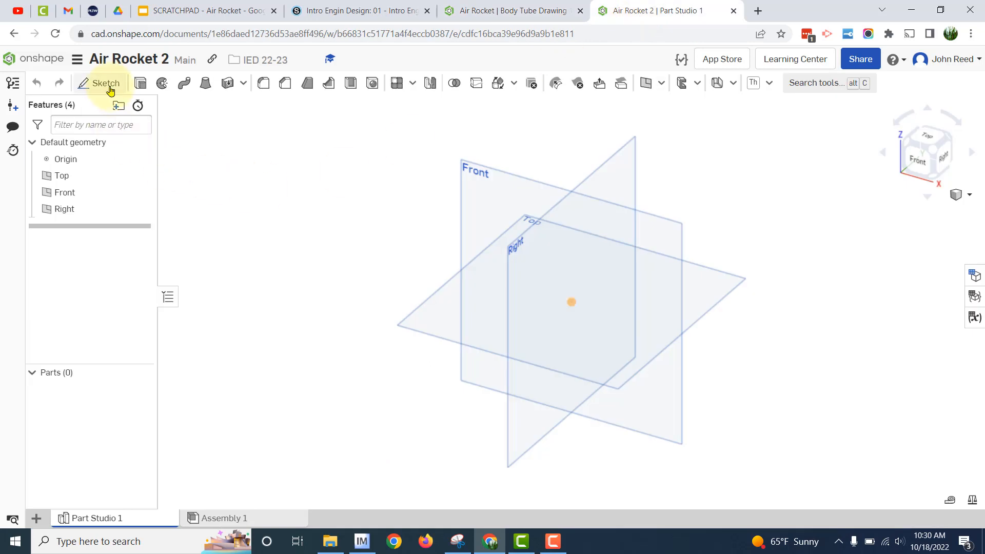
pyautogui.rightClick(108, 519)
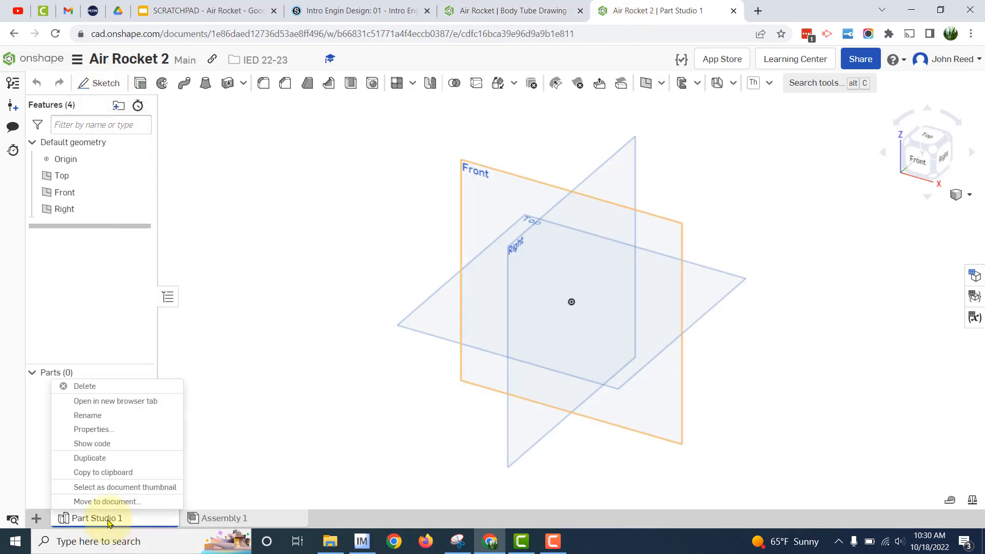
pyautogui.click(107, 417)
pyautogui.write('A')
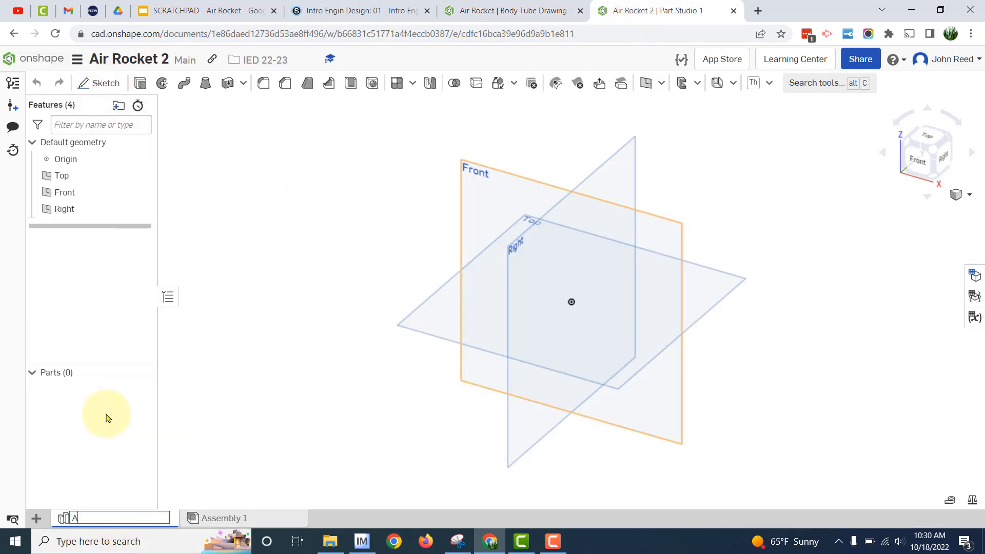
pyautogui.write('ir Rocket')
pyautogui.press('Return')
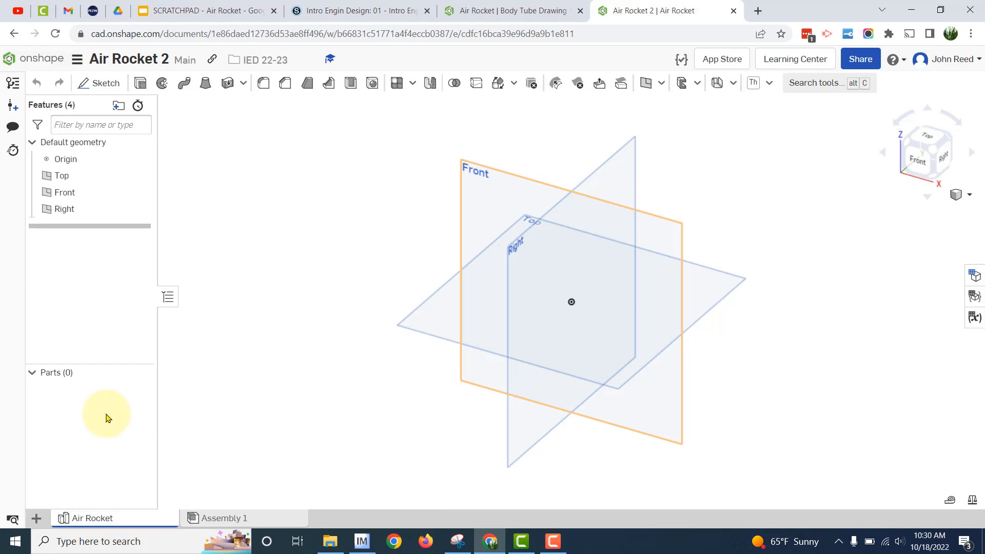
# - Start a sketch on the Right plane and draw a 0.8 in diameter circle centred on the origin
pyautogui.click(103, 87)
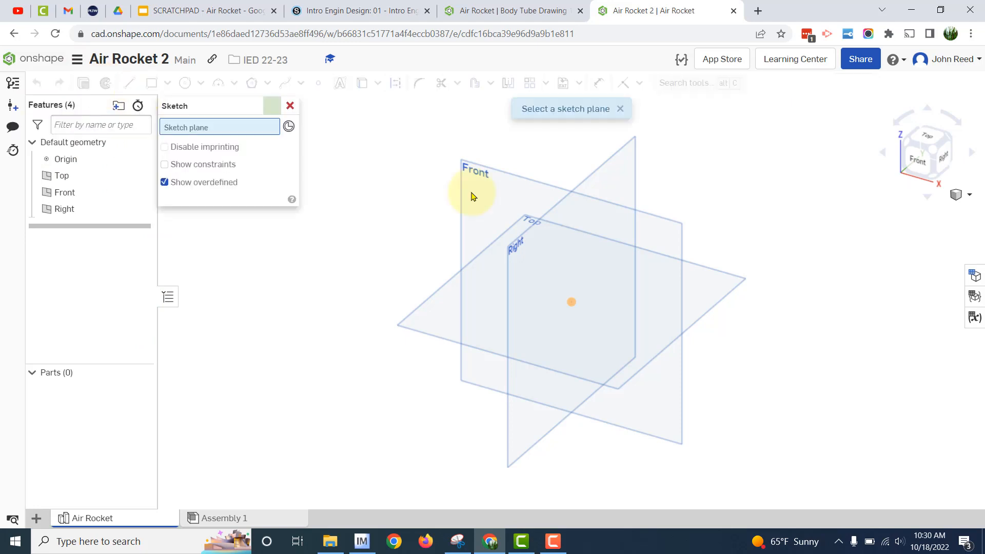
pyautogui.click(623, 165)
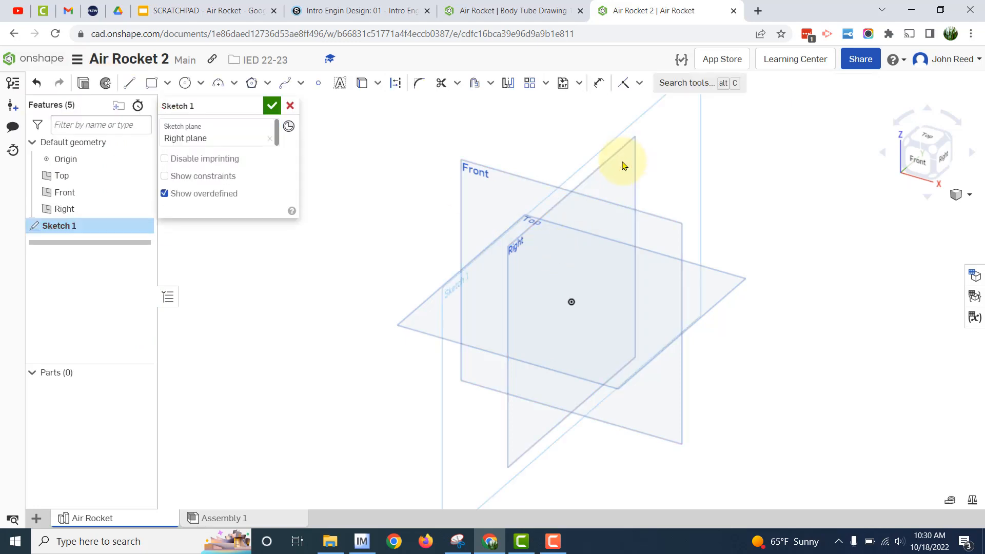
pyautogui.press('n')
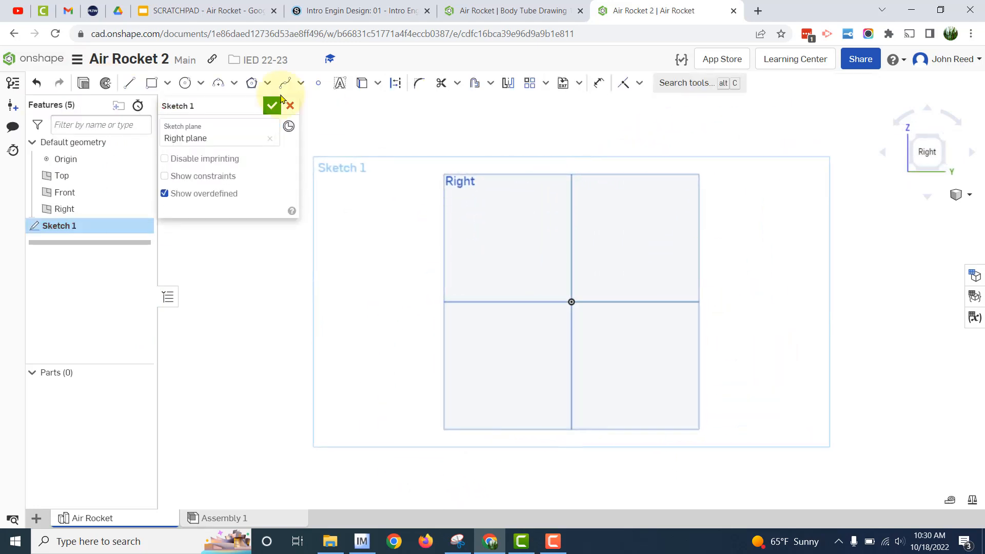
pyautogui.click(185, 85)
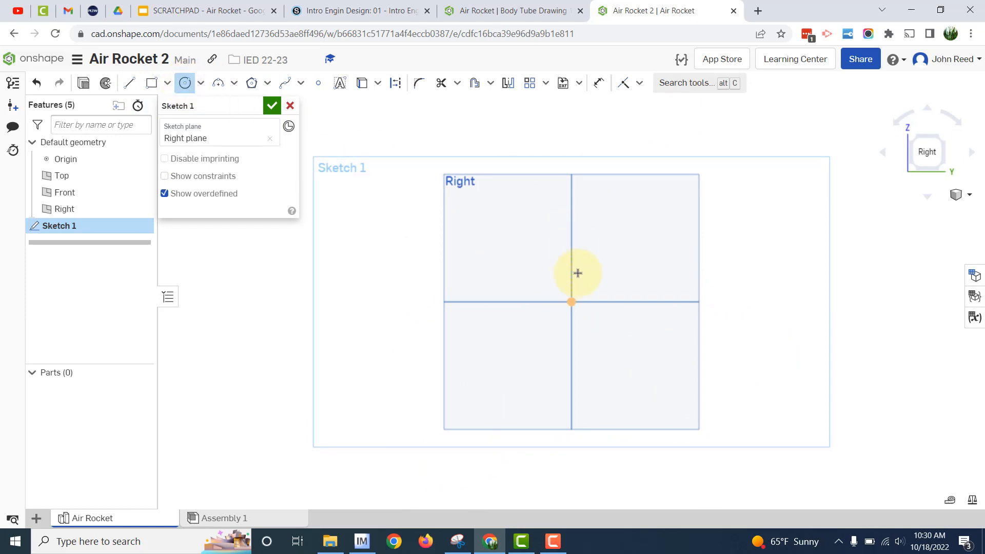
pyautogui.scroll(5, 570, 300)
pyautogui.moveTo(561, 298); pyautogui.dragTo(612, 220)
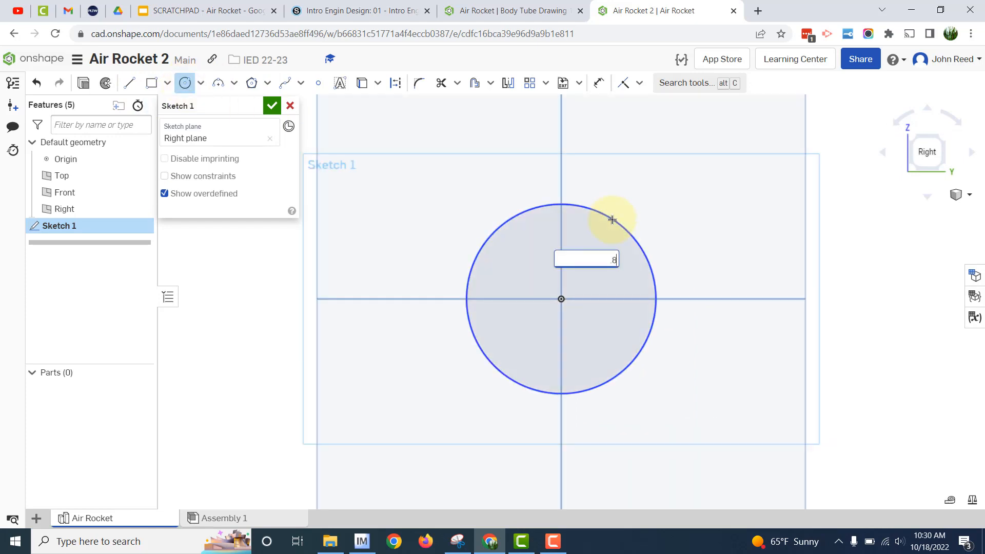
pyautogui.write('.8')
pyautogui.press('Return')
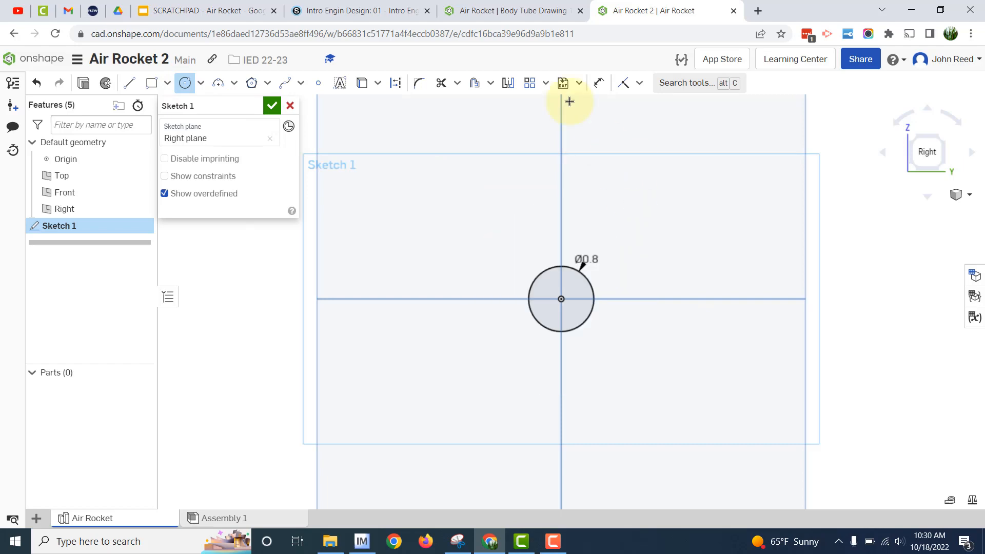
# - Check the body tube drawing, and extrude the circle 11.25 in as a new solid in the reversed direction
pyautogui.click(507, 10)
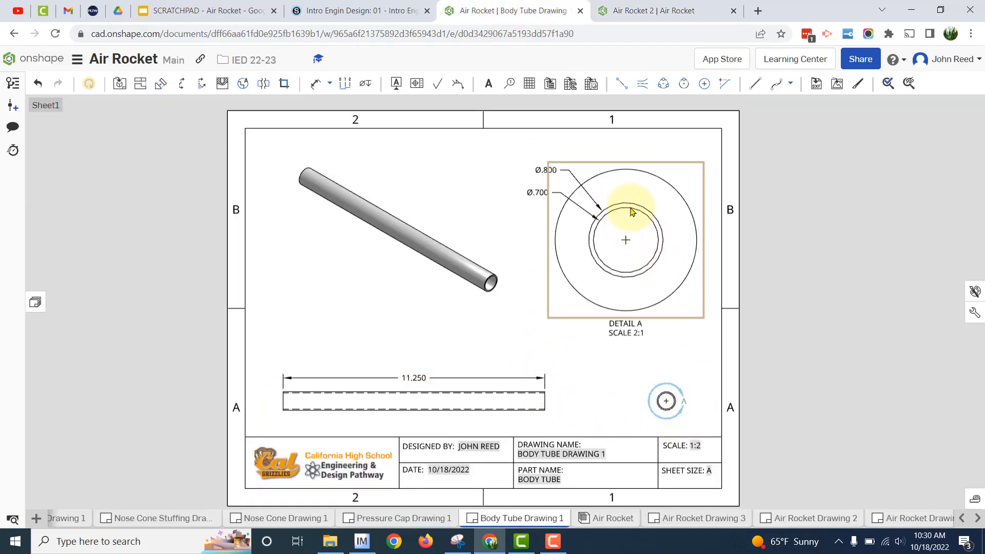
pyautogui.click(648, 11)
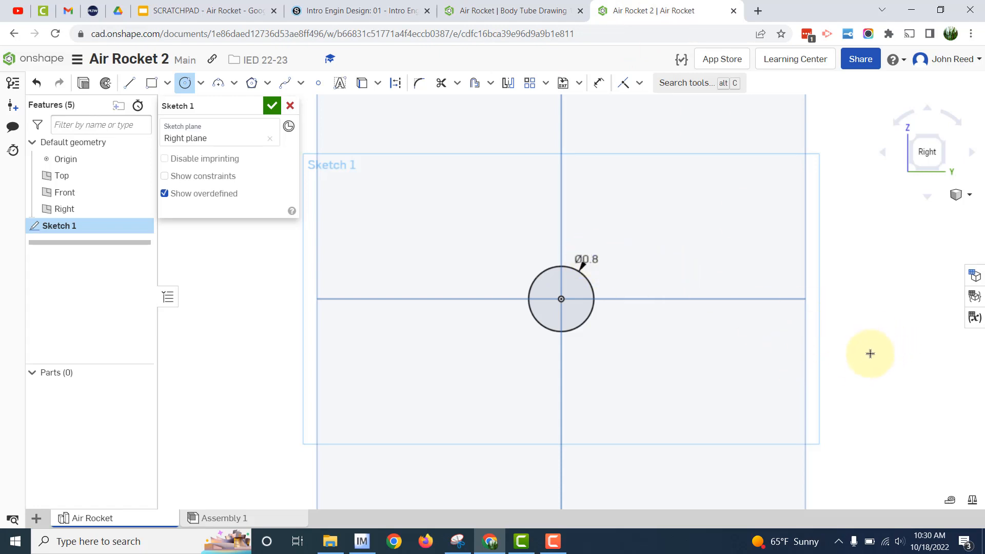
pyautogui.hotkey('shift', '7')
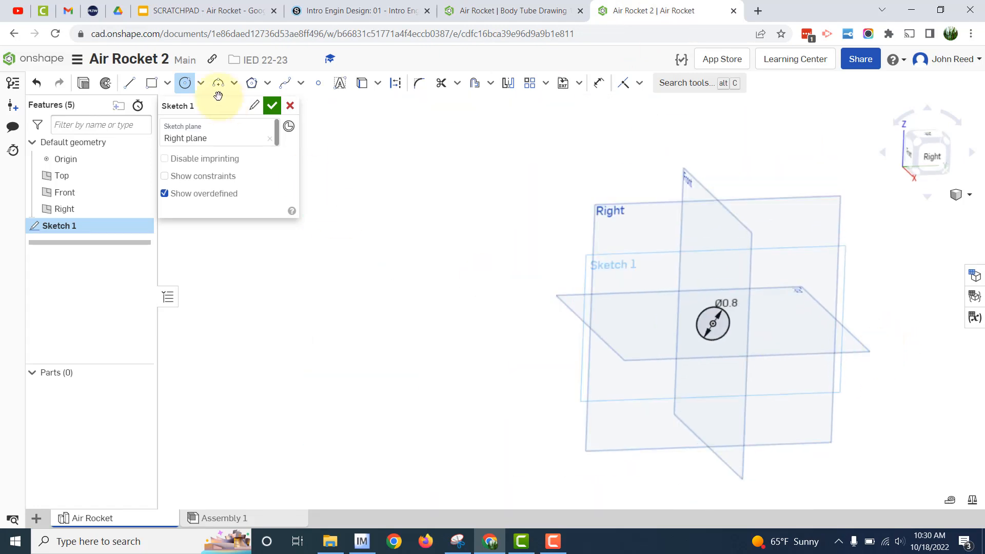
pyautogui.click(85, 83)
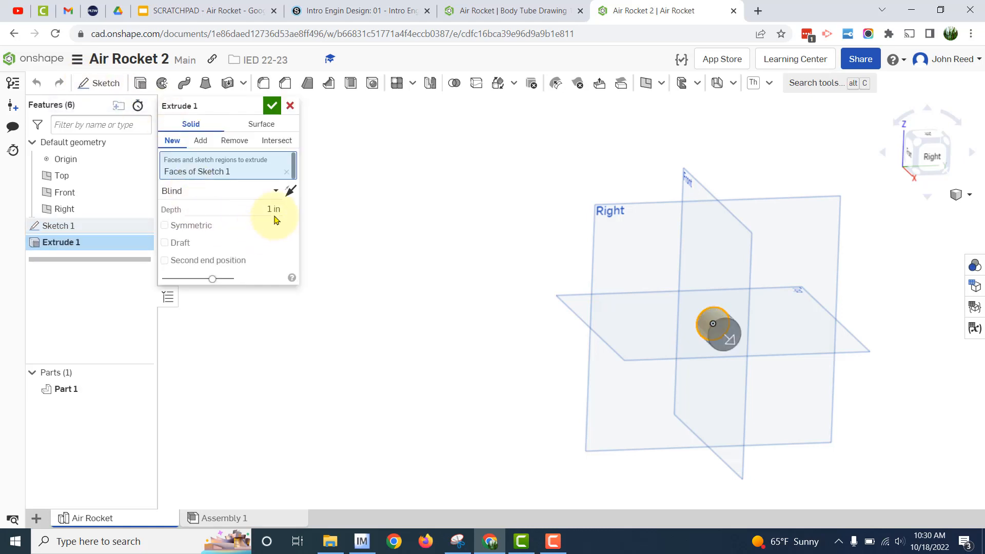
pyautogui.click(291, 191)
pyautogui.moveTo(271, 208); pyautogui.dragTo(326, 212)
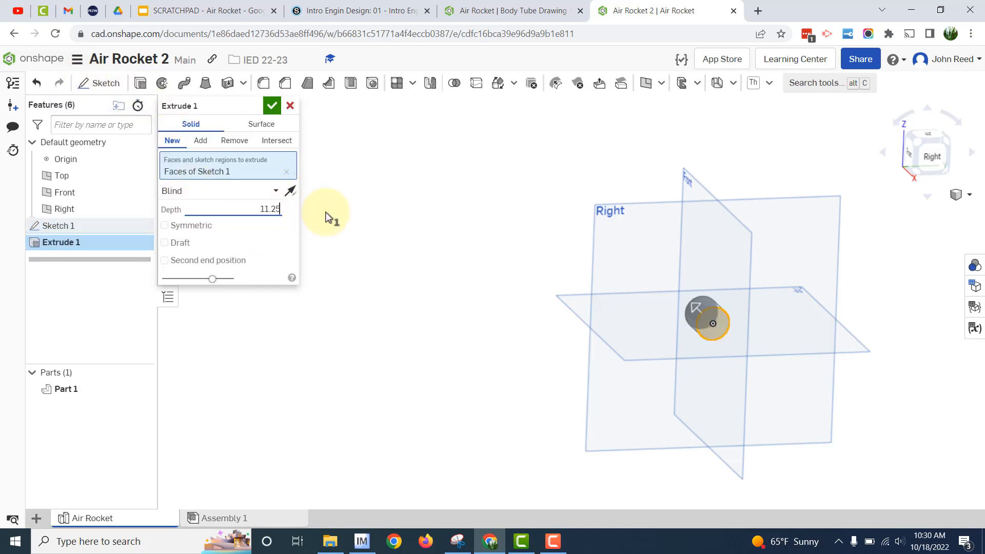
pyautogui.write('11.25')
pyautogui.press('Return')
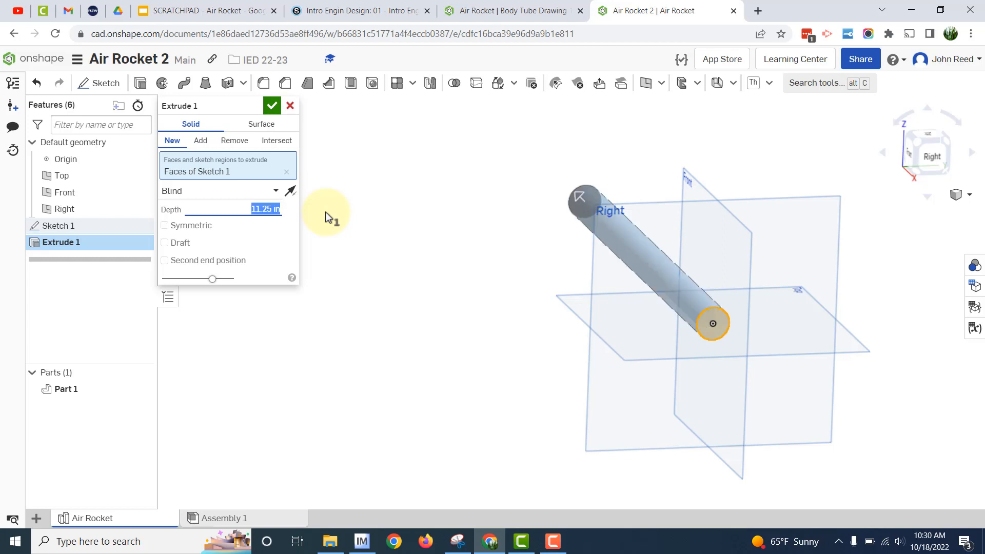
pyautogui.click(275, 109)
# - Hide the default planes and rename Part 1 as Body Tube
pyautogui.moveTo(389, 252); pyautogui.dragTo(426, 289, button='right')
pyautogui.press('p')
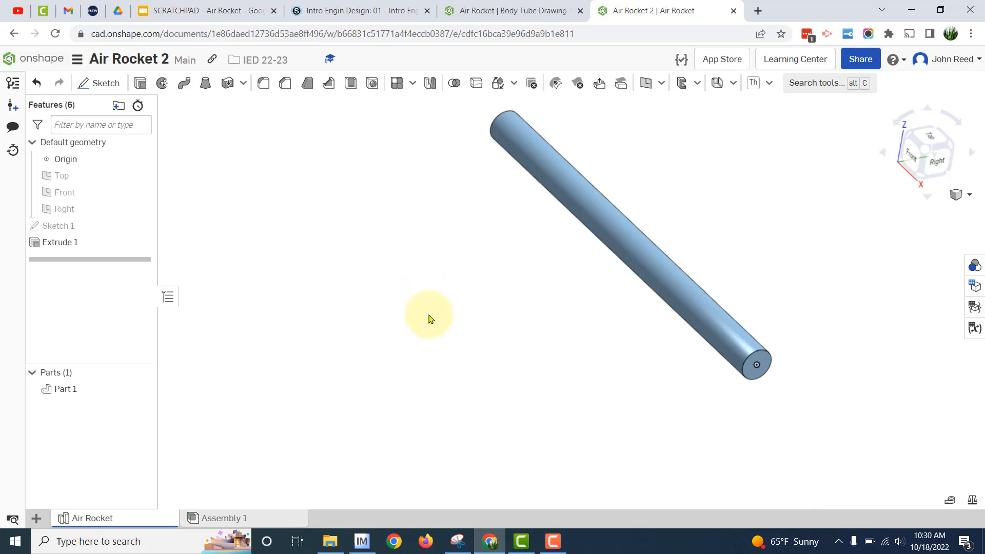
pyautogui.moveTo(428, 319); pyautogui.dragTo(338, 354, button='middle')
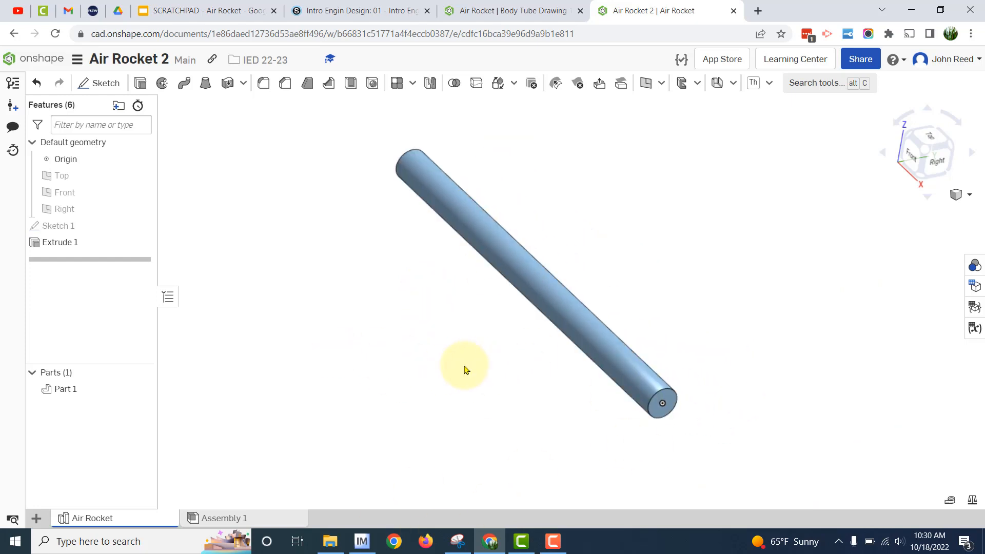
pyautogui.rightClick(100, 390)
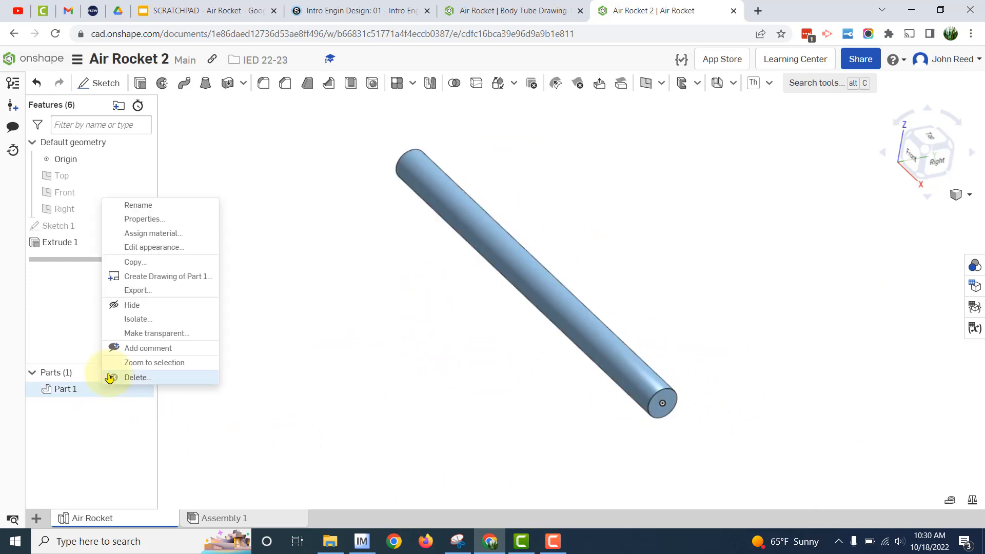
pyautogui.click(135, 203)
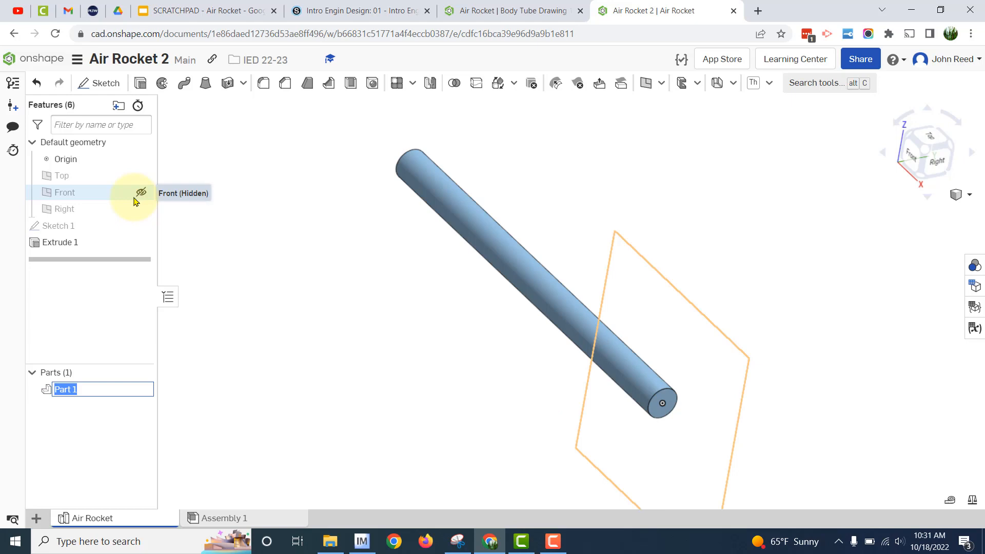
pyautogui.write('Body Tube')
pyautogui.press('Return')
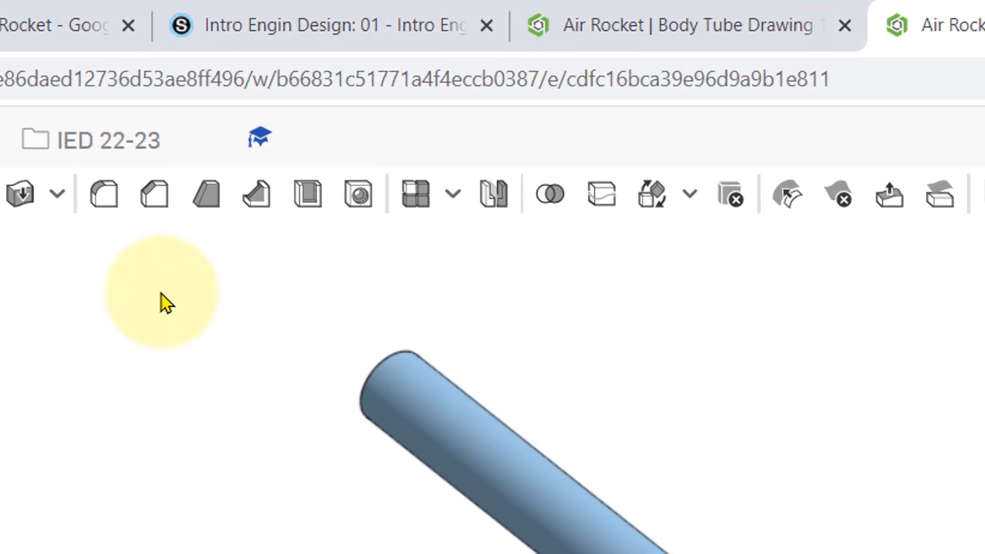
# - Shell the body tube with a 0.1 in wall thickness, removing both circular end faces
pyautogui.click(308, 194)
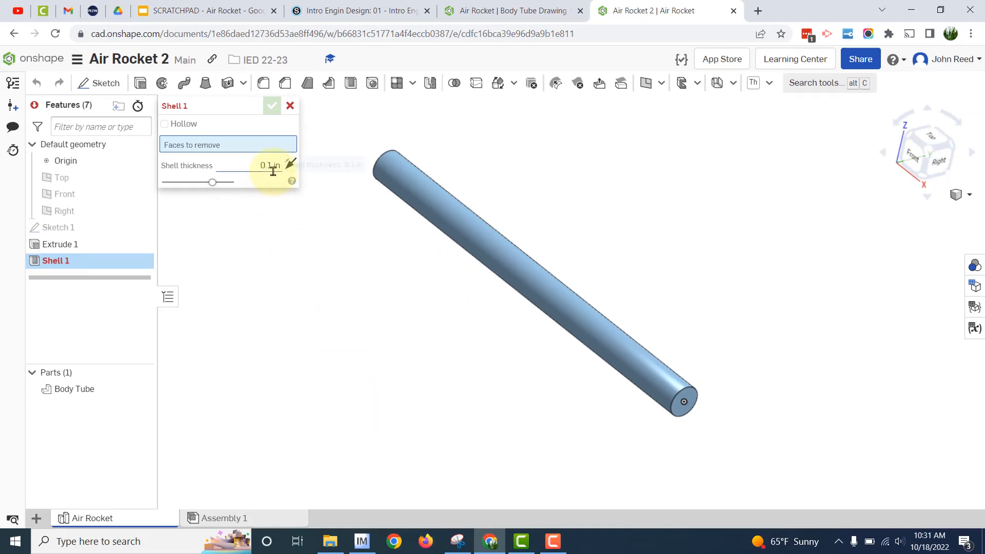
pyautogui.click(522, 11)
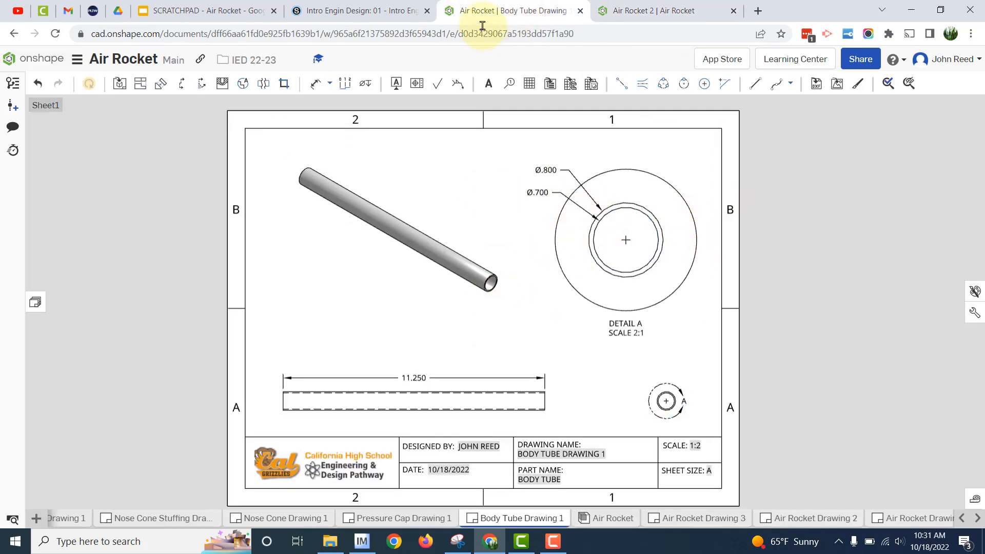
pyautogui.click(654, 8)
pyautogui.moveTo(238, 105); pyautogui.dragTo(250, 141)
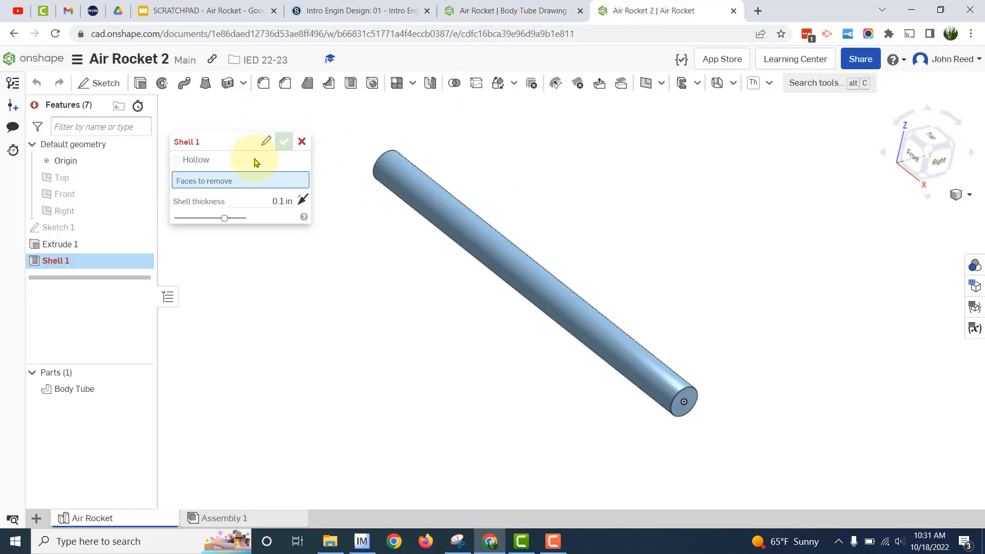
pyautogui.scroll(3, 795, 452)
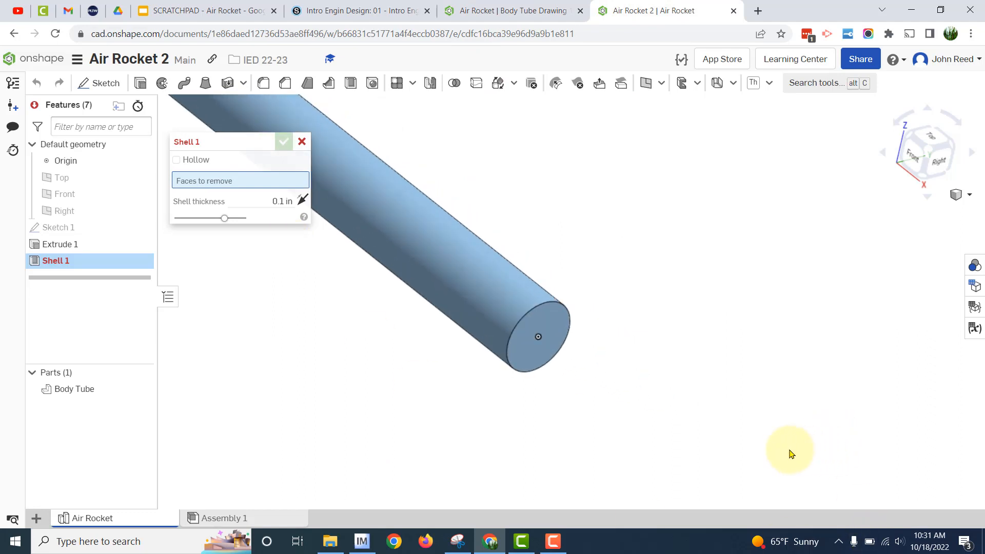
pyautogui.scroll(3, 678, 403)
pyautogui.click(399, 285)
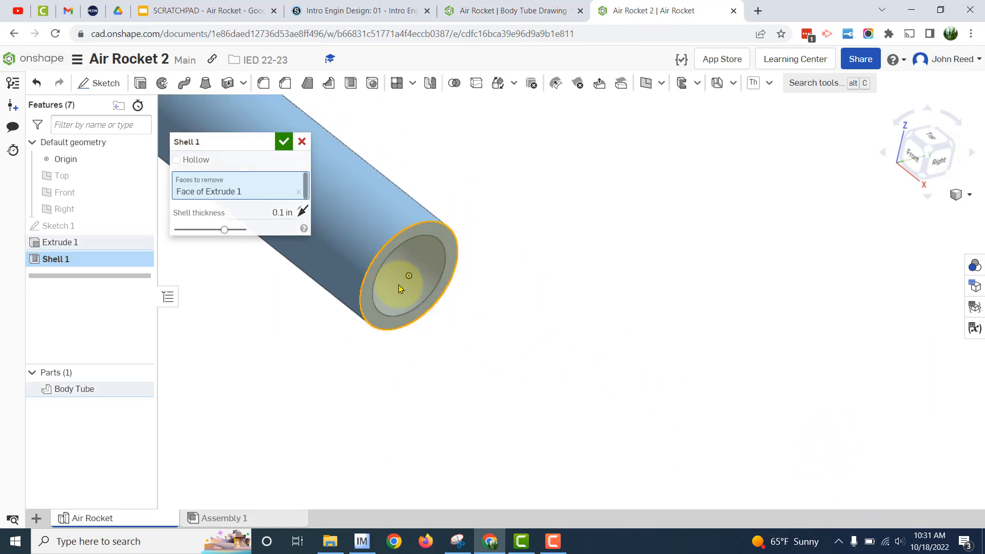
pyautogui.scroll(-5, 545, 378)
pyautogui.press('f')
pyautogui.moveTo(505, 358); pyautogui.dragTo(569, 392, button='right')
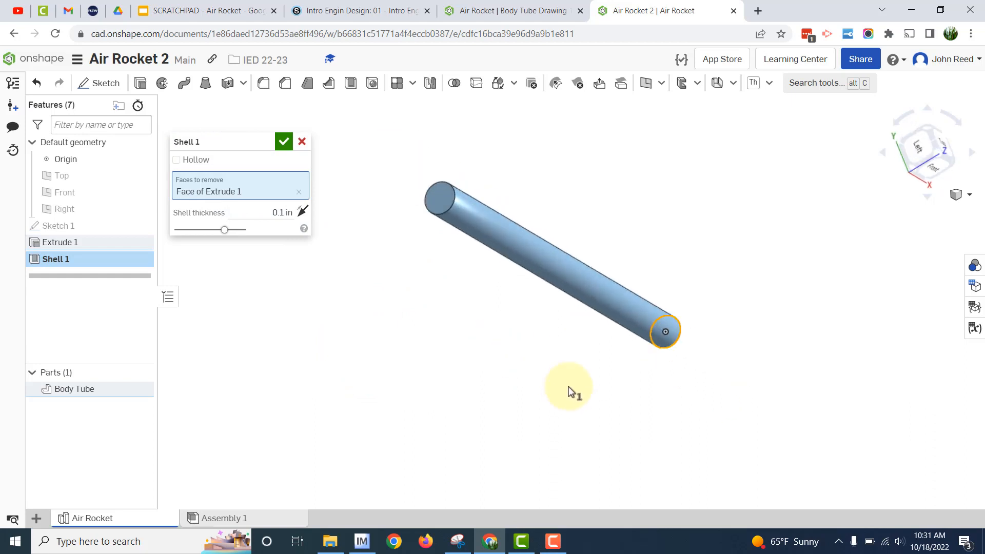
pyautogui.click(447, 208)
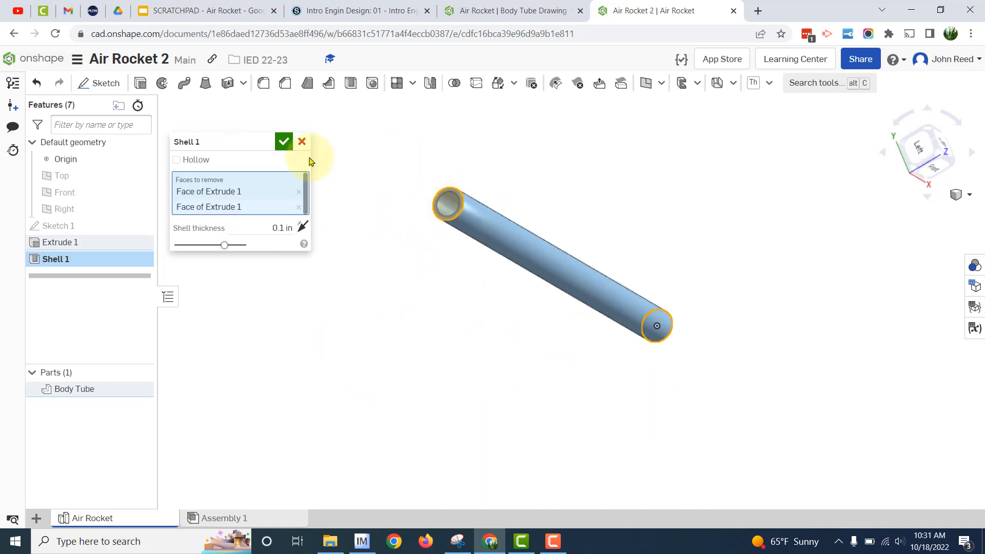
pyautogui.click(284, 143)
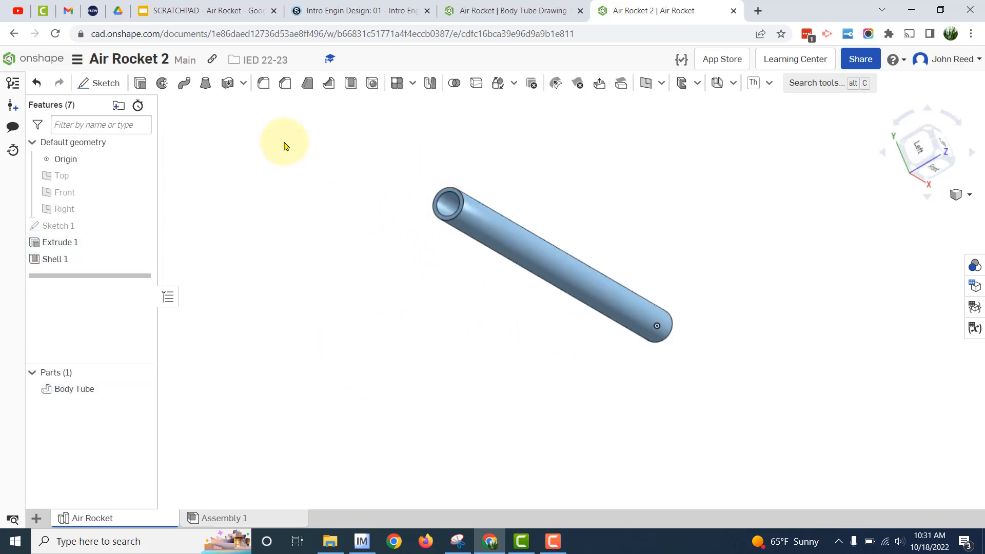
# - View the tube's open end straight on and measure the diameter of its outer circular edge
pyautogui.moveTo(547, 435); pyautogui.dragTo(477, 328, button='right')
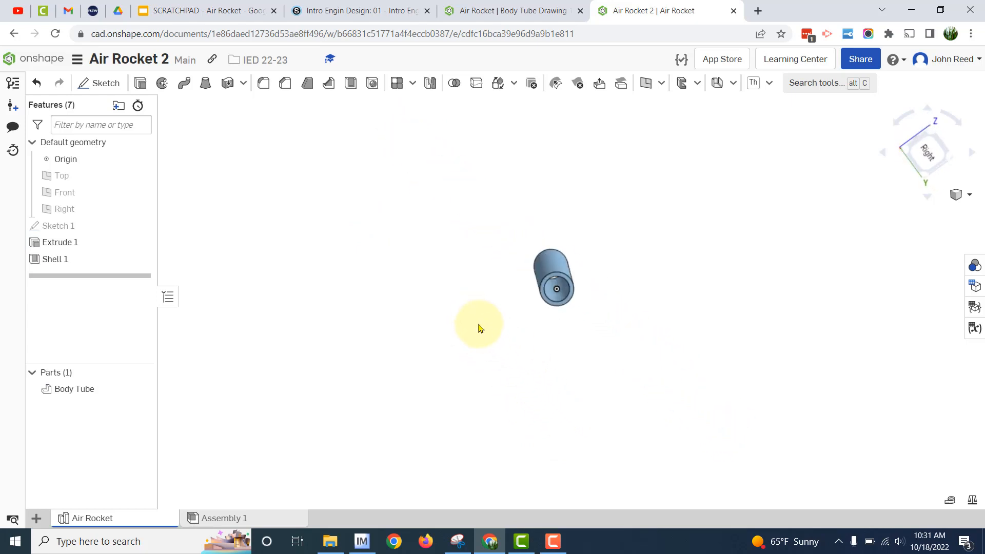
pyautogui.click(950, 500)
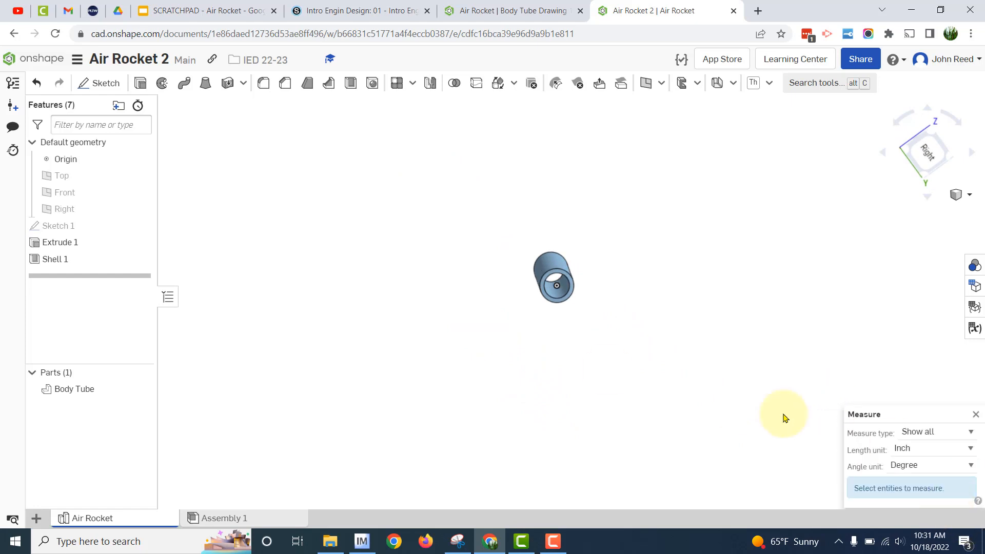
pyautogui.scroll(3, 737, 401)
pyautogui.press('n')
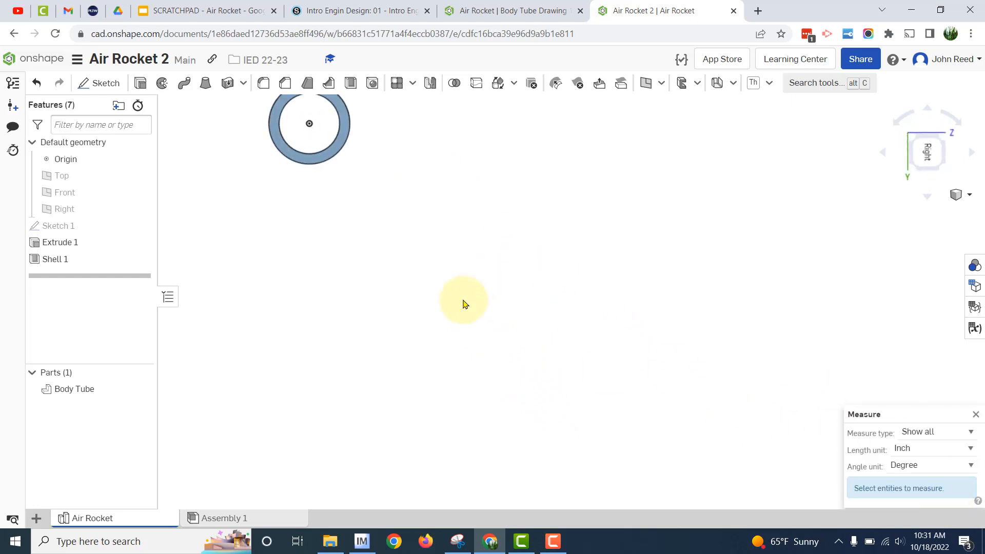
pyautogui.moveTo(376, 196); pyautogui.dragTo(639, 485, button='middle')
pyautogui.scroll(5, 624, 467)
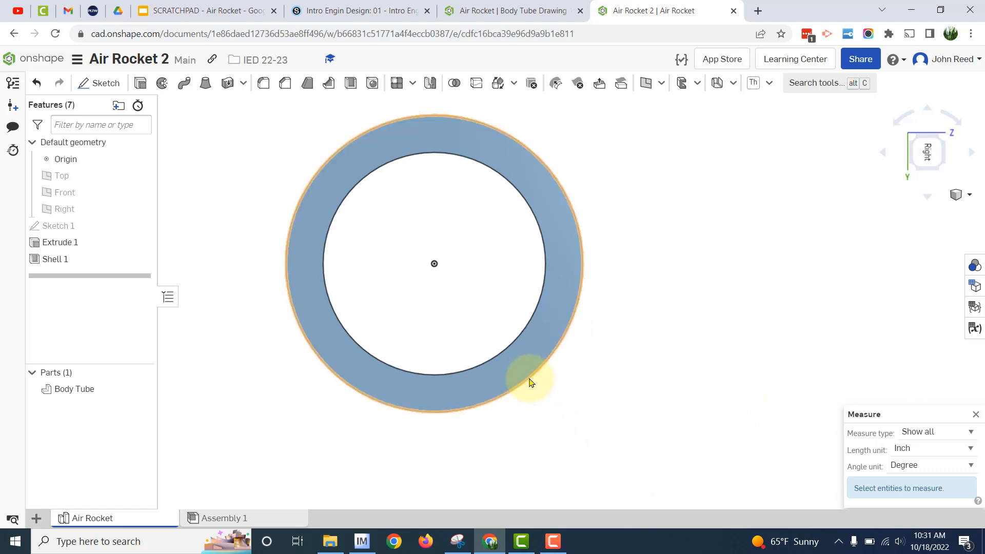
pyautogui.click(531, 383)
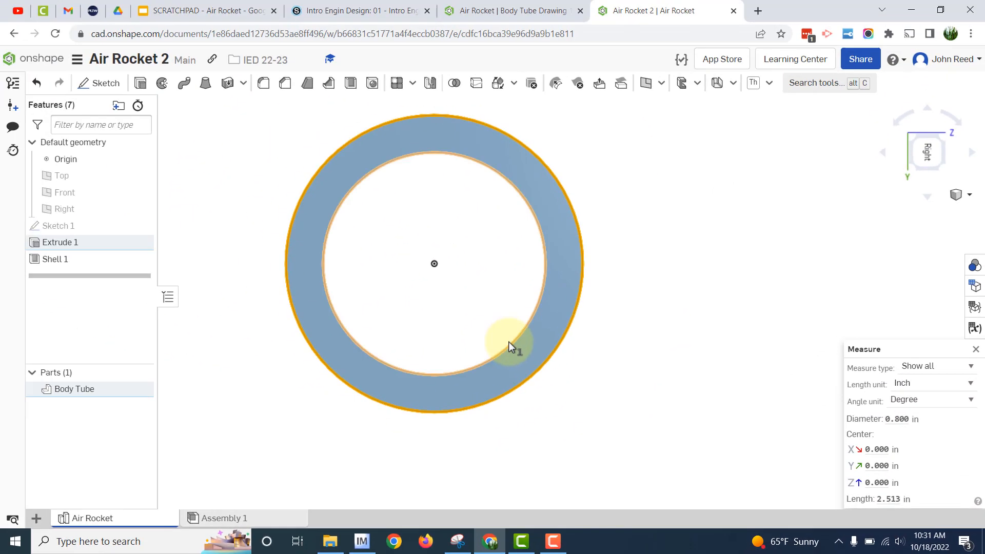
# - Measure between the tube end's outer and inner circular edges, then return to the isometric view and clear the selection
pyautogui.click(509, 344)
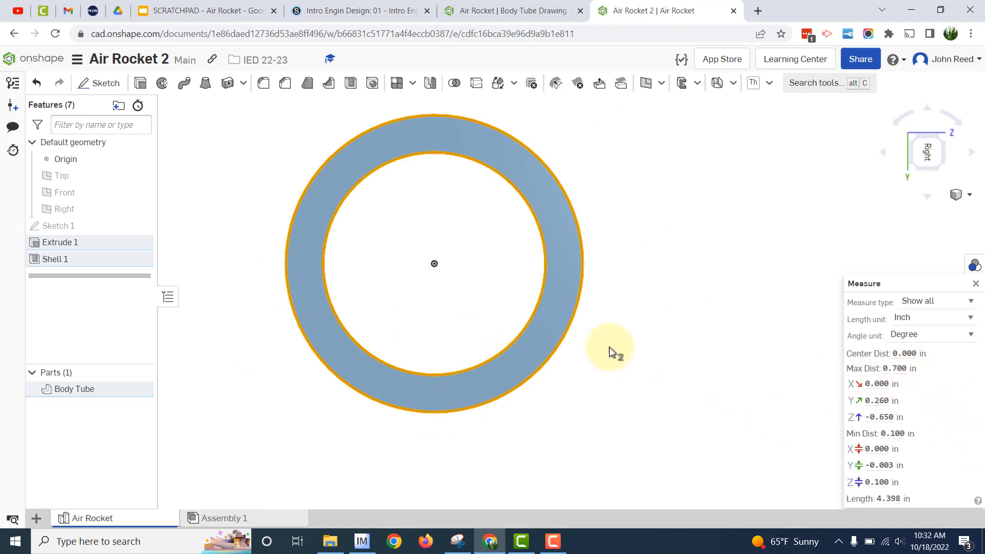
pyautogui.scroll(-2, 649, 334)
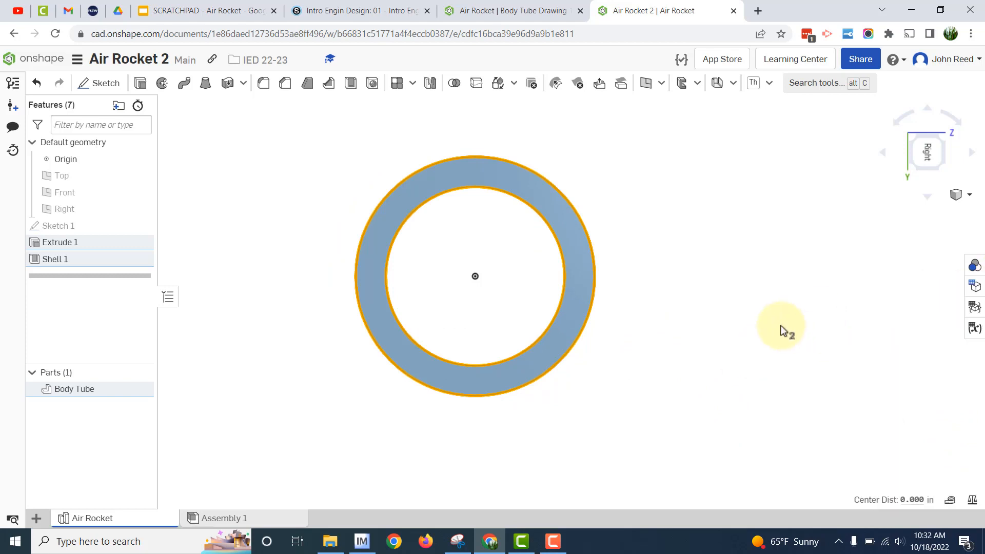
pyautogui.hotkey('shift', '7')
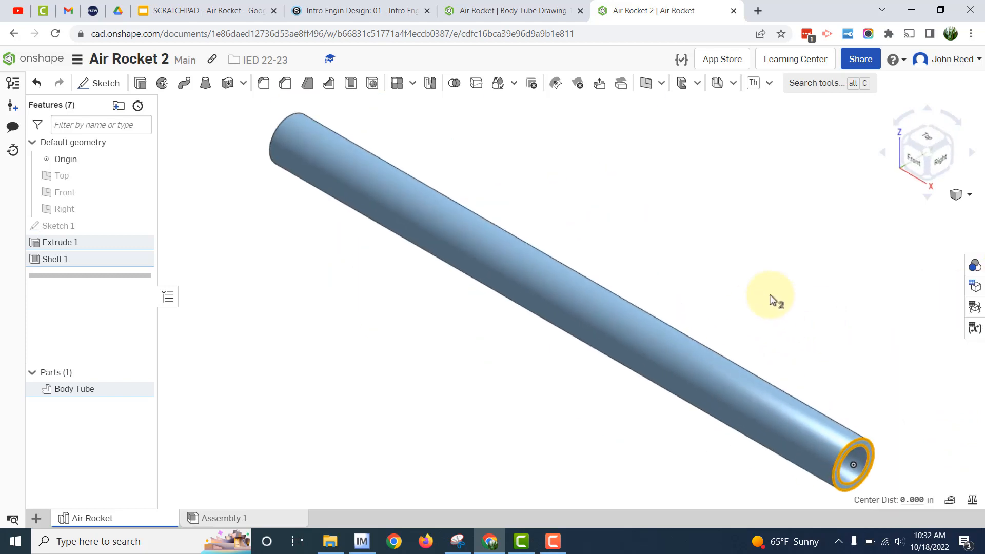
pyautogui.click(821, 264)
pyautogui.scroll(-2, 578, 411)
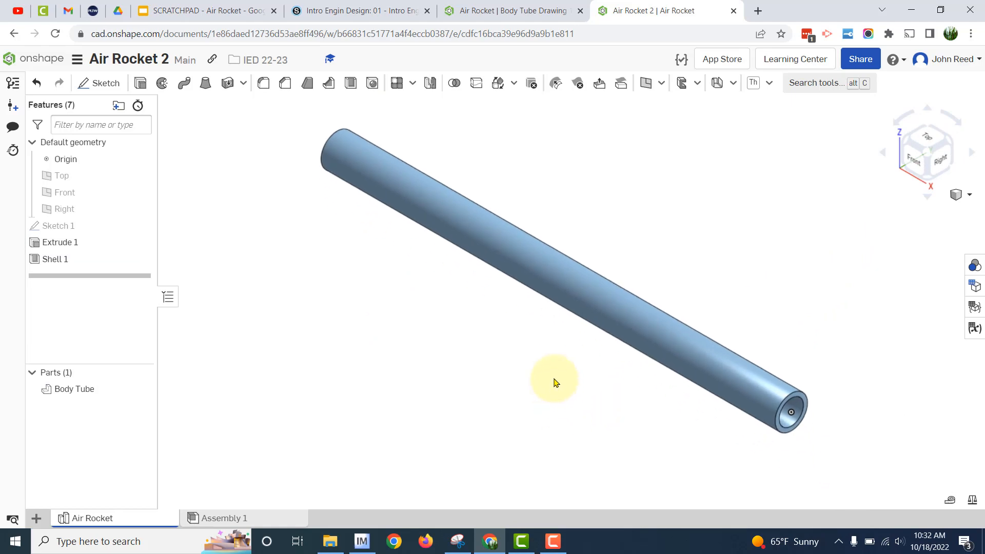
# - Open the reference document's Air Rocket part studio and examine the body tube's open end and wall thickness
pyautogui.click(488, 11)
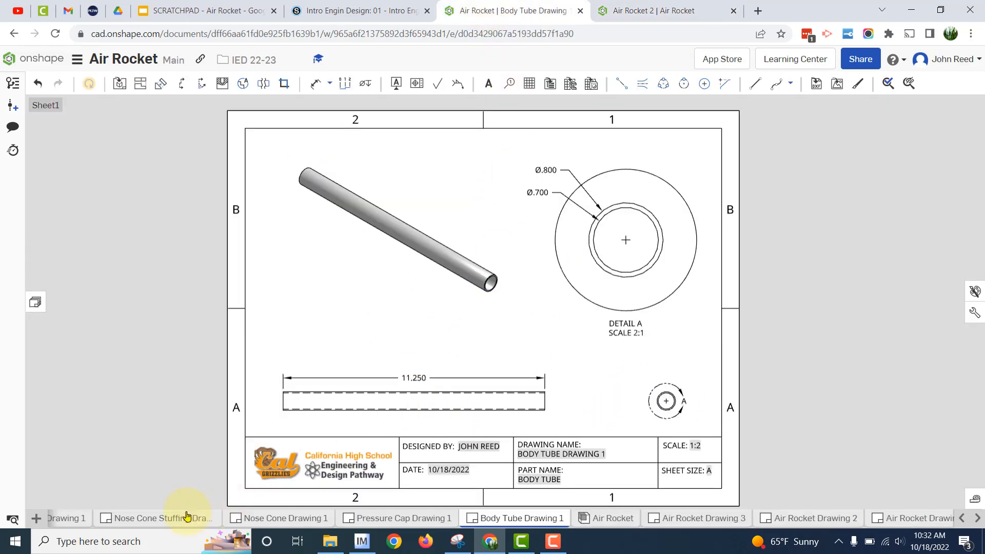
pyautogui.click(12, 520)
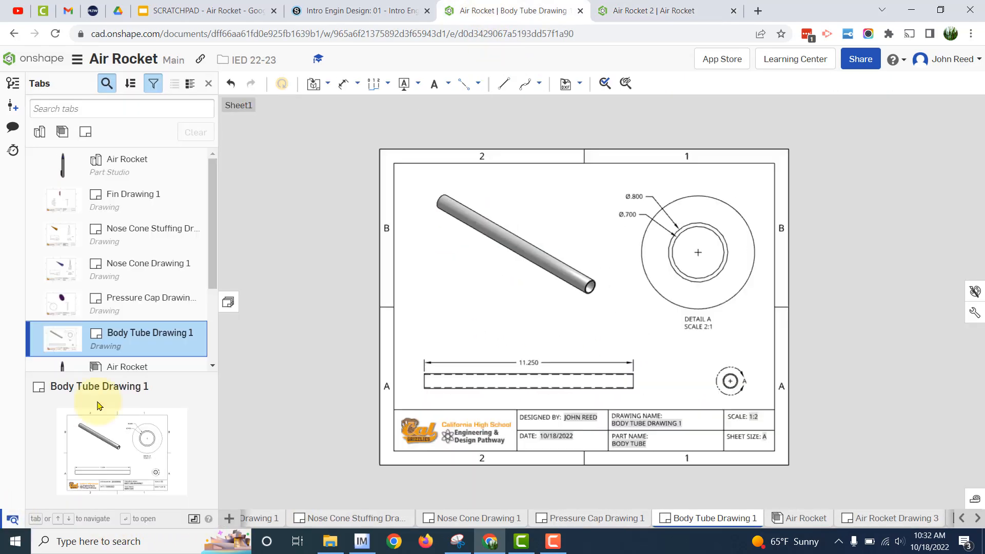
pyautogui.click(167, 174)
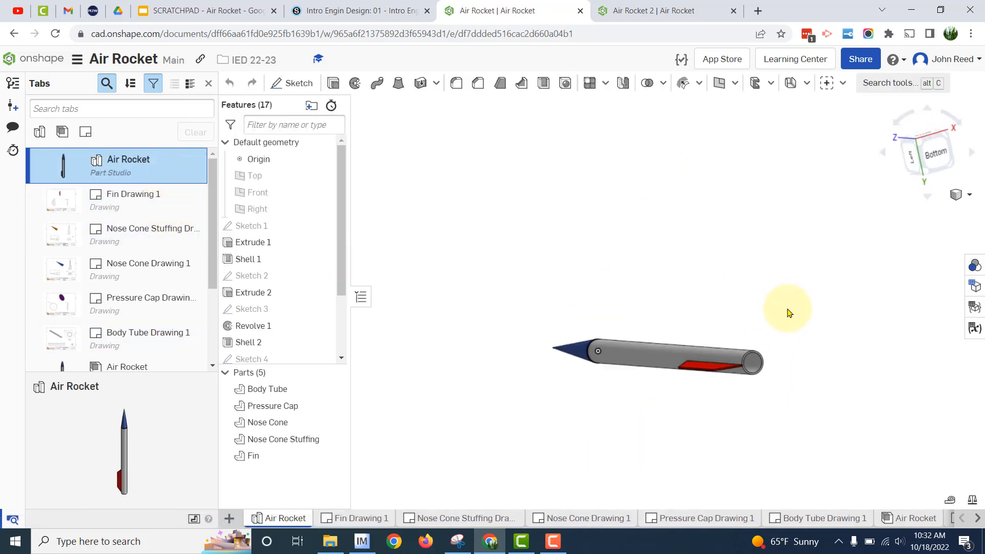
pyautogui.scroll(3, 790, 378)
pyautogui.scroll(5, 790, 464)
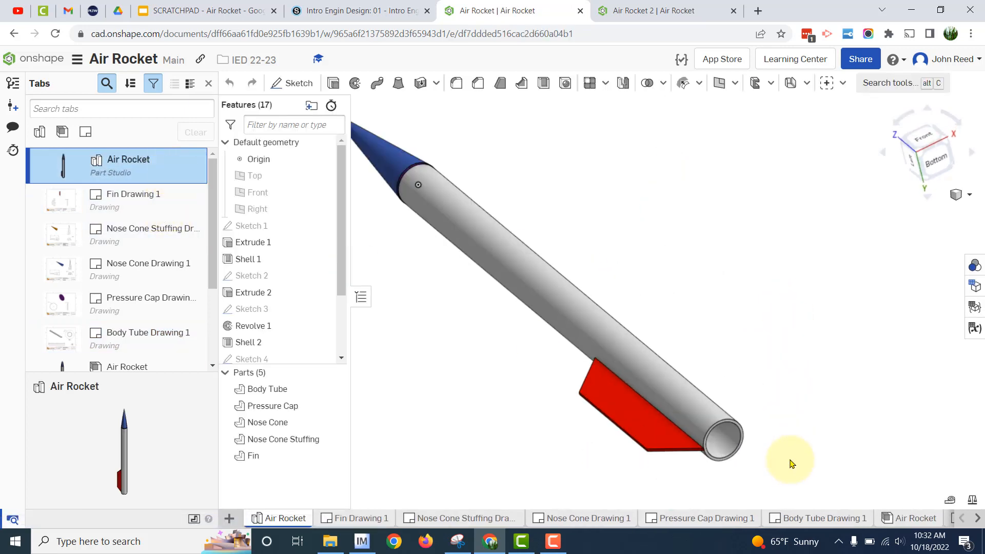
pyautogui.hotkey('ctrl', 'Tab')
# - Create a drawing of the Body Tube part in the Air Rocket 2 document
pyautogui.scroll(-2, 809, 317)
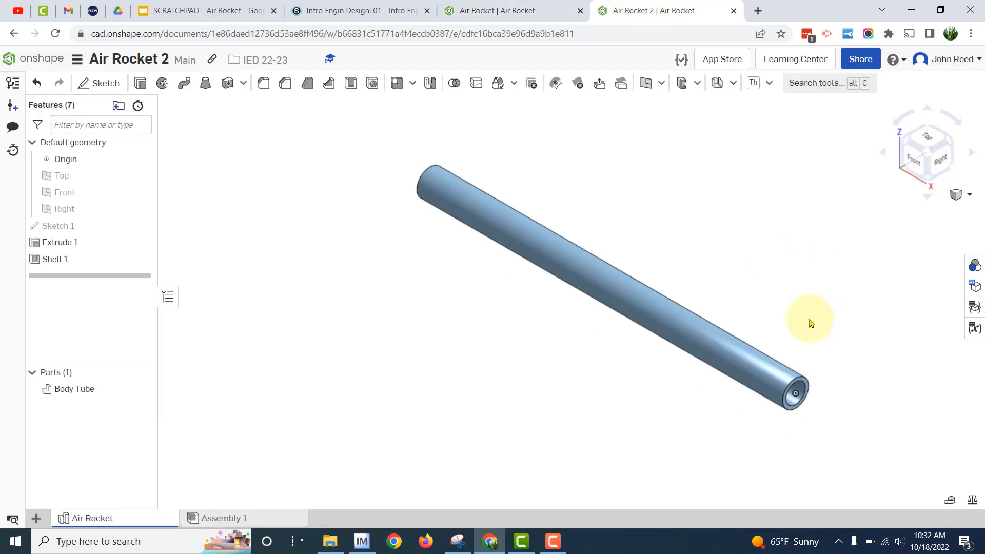
pyautogui.moveTo(832, 339); pyautogui.dragTo(773, 330, button='middle')
pyautogui.moveTo(832, 413); pyautogui.dragTo(622, 293, button='right')
pyautogui.rightClick(565, 282)
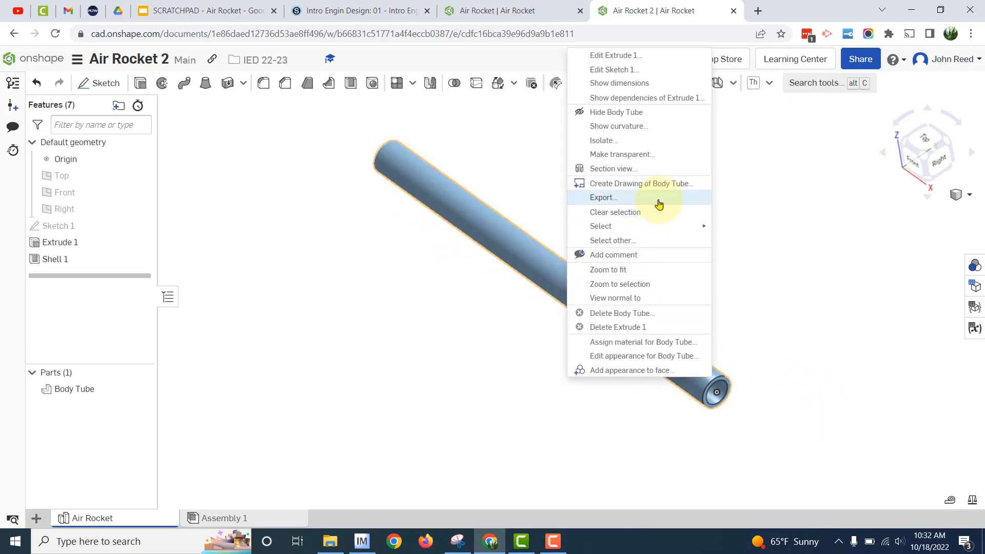
pyautogui.click(658, 185)
pyautogui.click(743, 398)
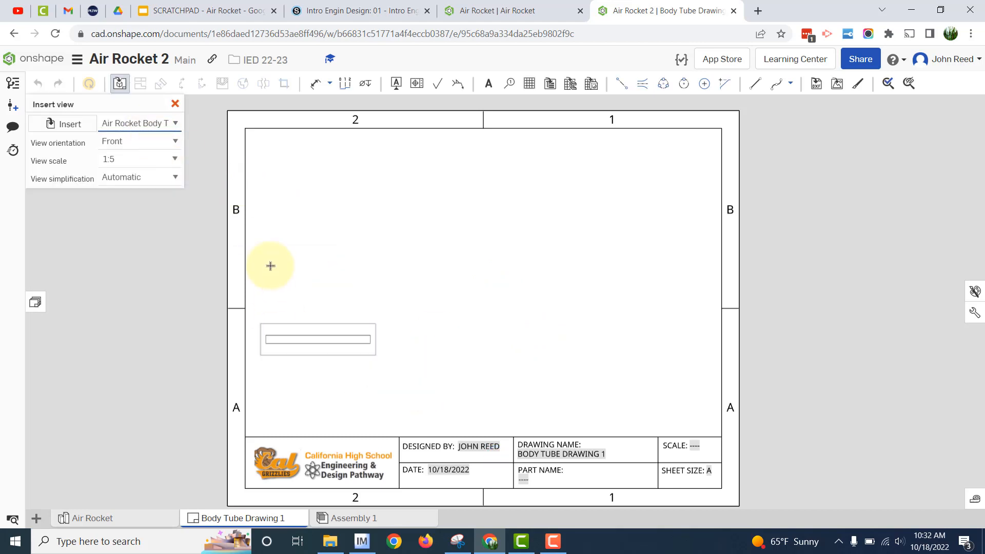
# - Place a front view of the body tube at 1:2 scale low on the sheet, with its projected end view beside it
pyautogui.click(173, 159)
pyautogui.scroll(1, 172, 208)
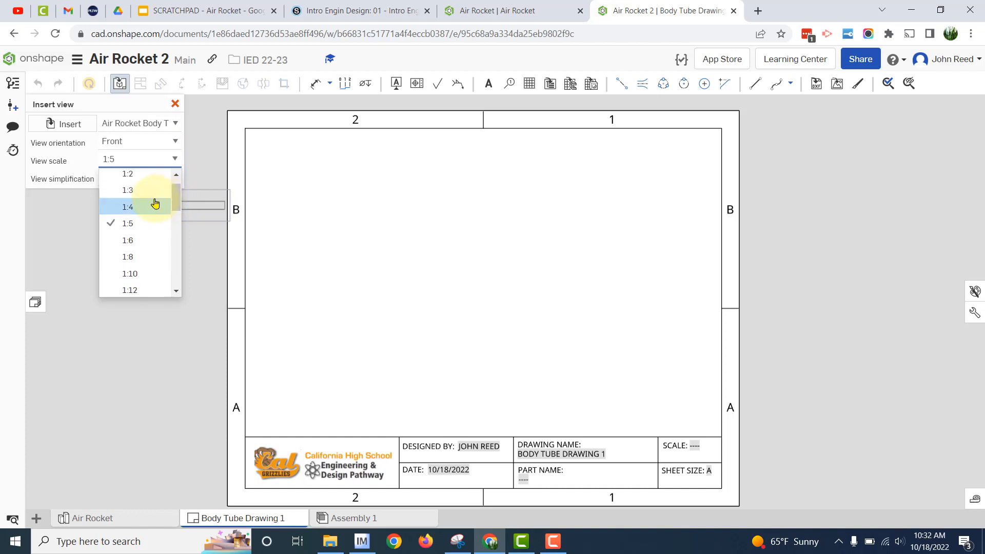
pyautogui.click(151, 205)
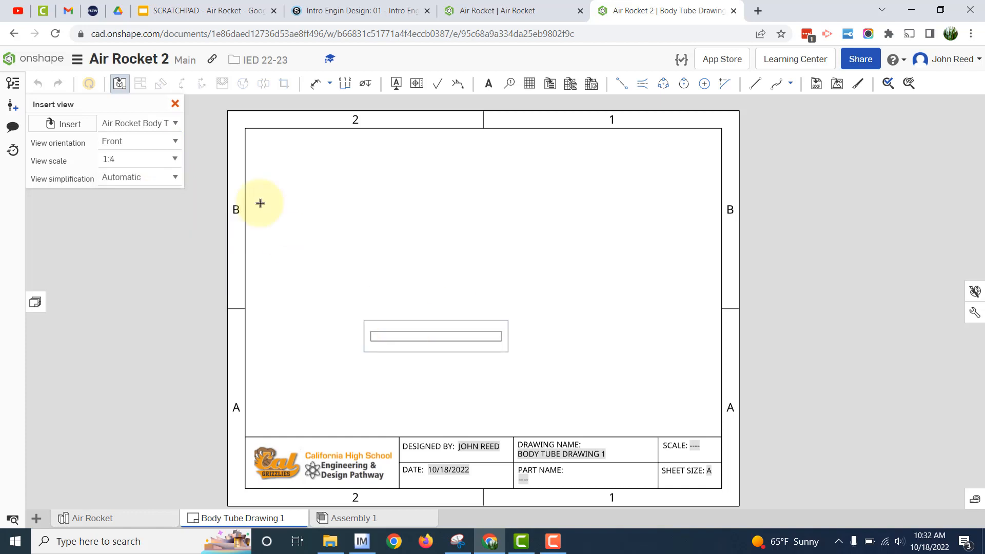
pyautogui.click(175, 158)
pyautogui.scroll(1, 167, 191)
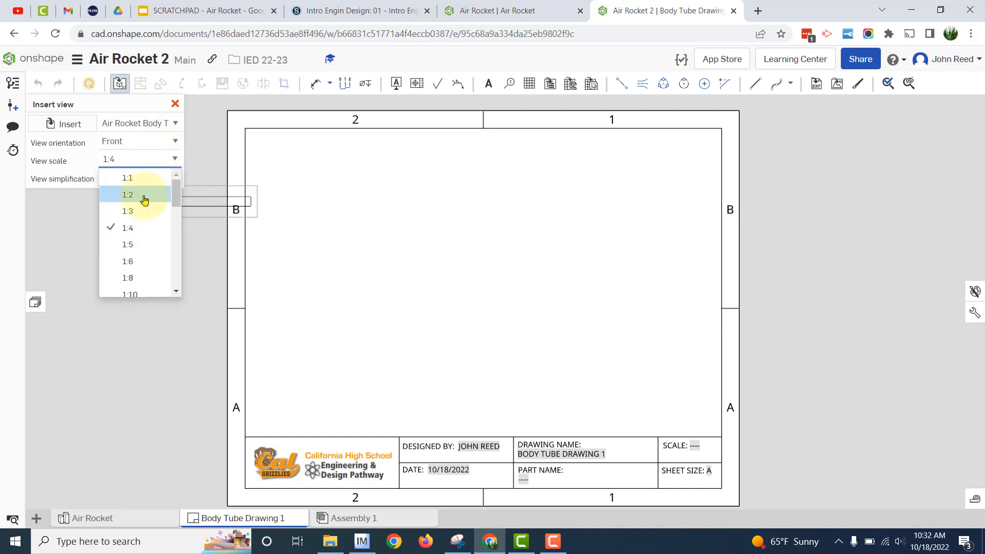
pyautogui.click(142, 198)
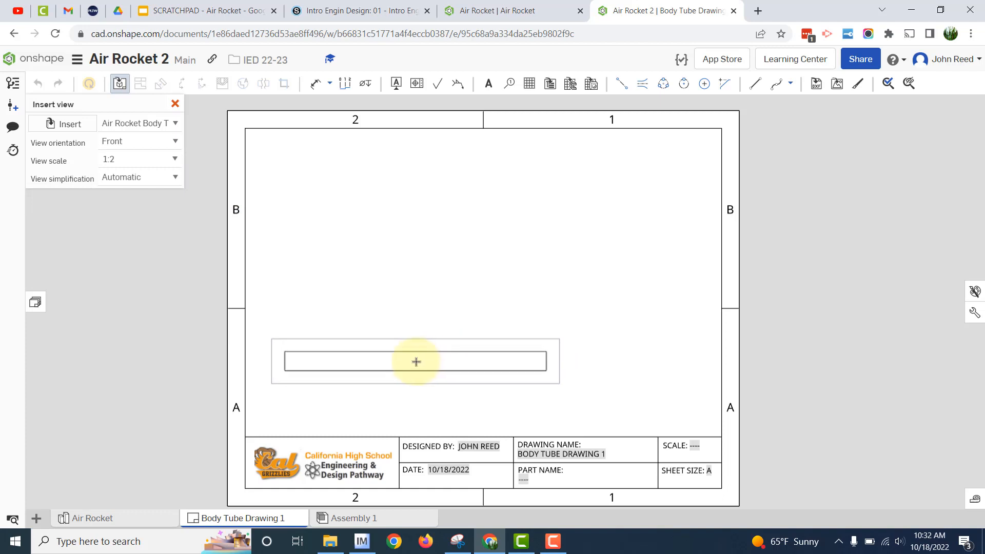
pyautogui.click(415, 360)
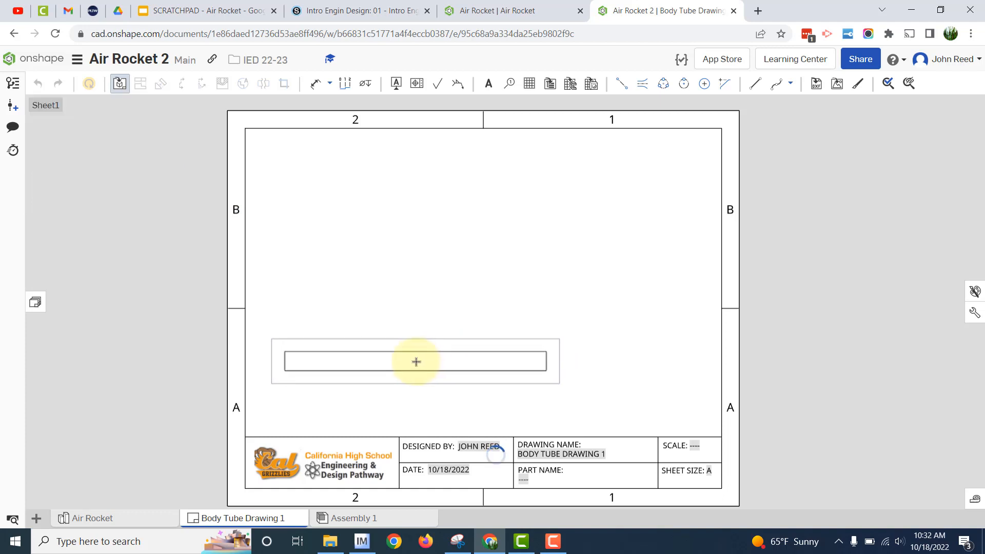
pyautogui.click(669, 368)
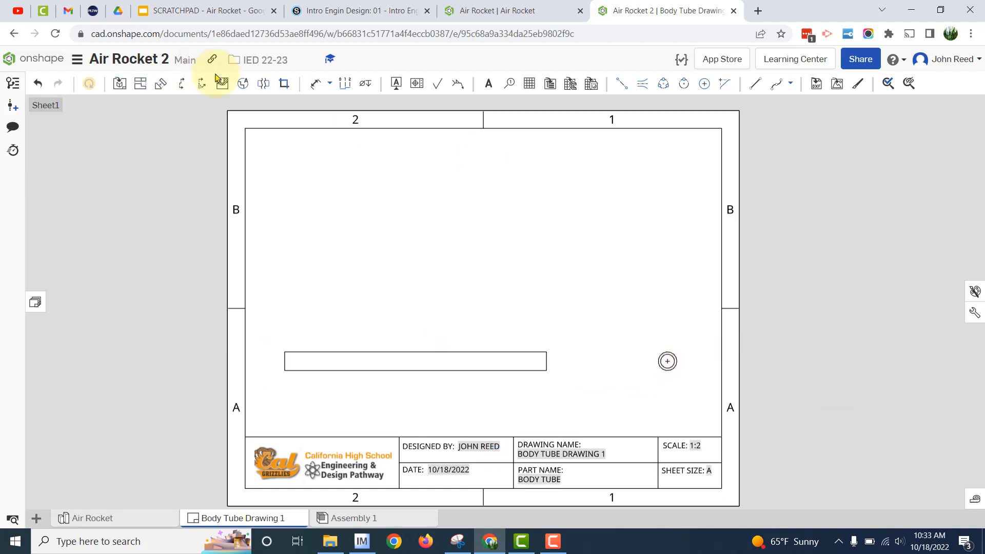
# - Dimension the tube's overall length above the front view
pyautogui.click(314, 85)
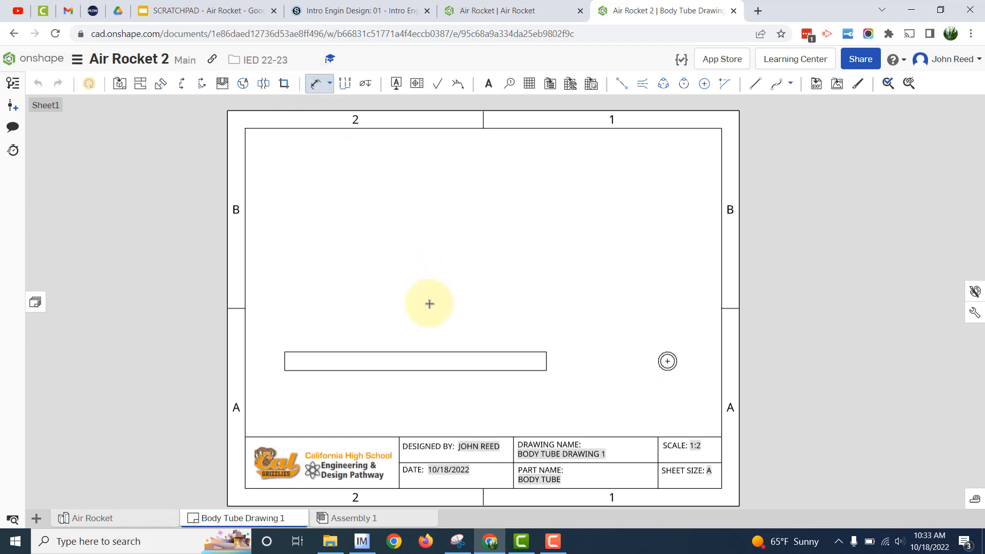
pyautogui.click(425, 352)
pyautogui.click(417, 334)
pyautogui.press('Escape')
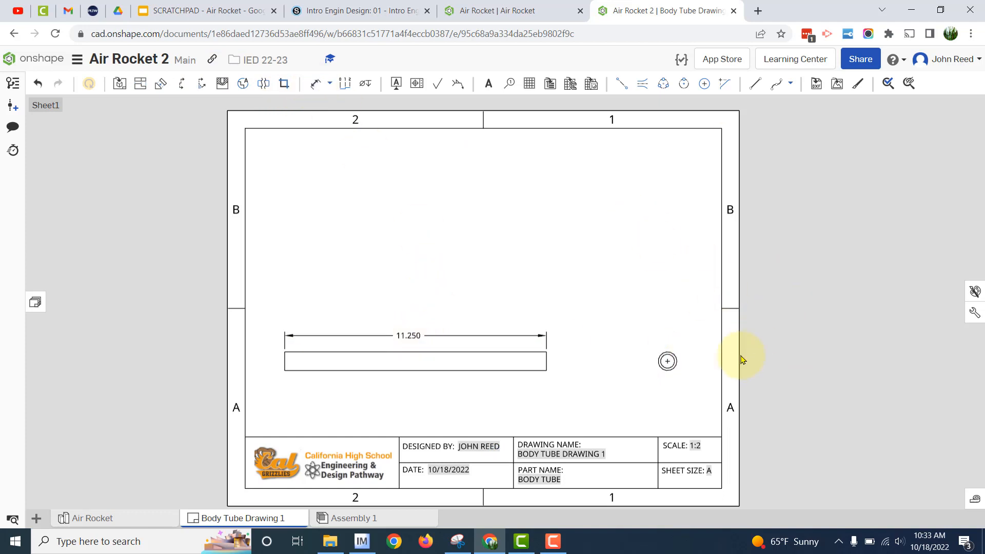
# - Dimension the outer and inner diameters of the tube's circular end view
pyautogui.scroll(5, 703, 364)
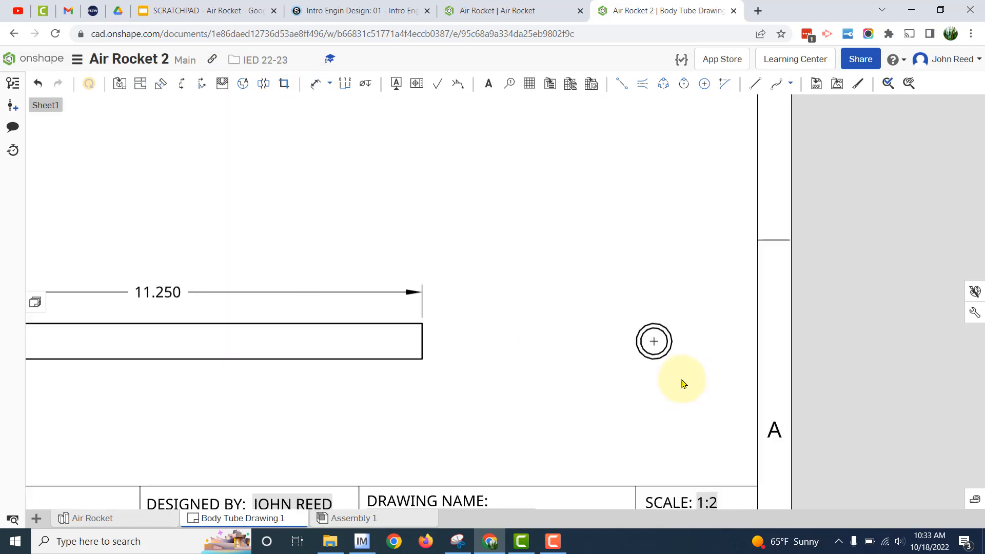
pyautogui.click(306, 88)
pyautogui.click(591, 325)
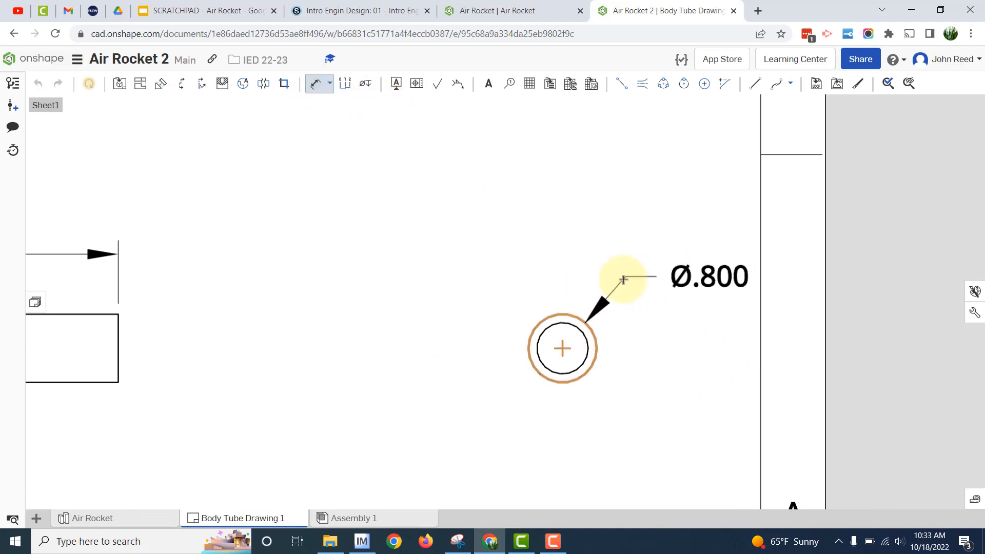
pyautogui.click(622, 281)
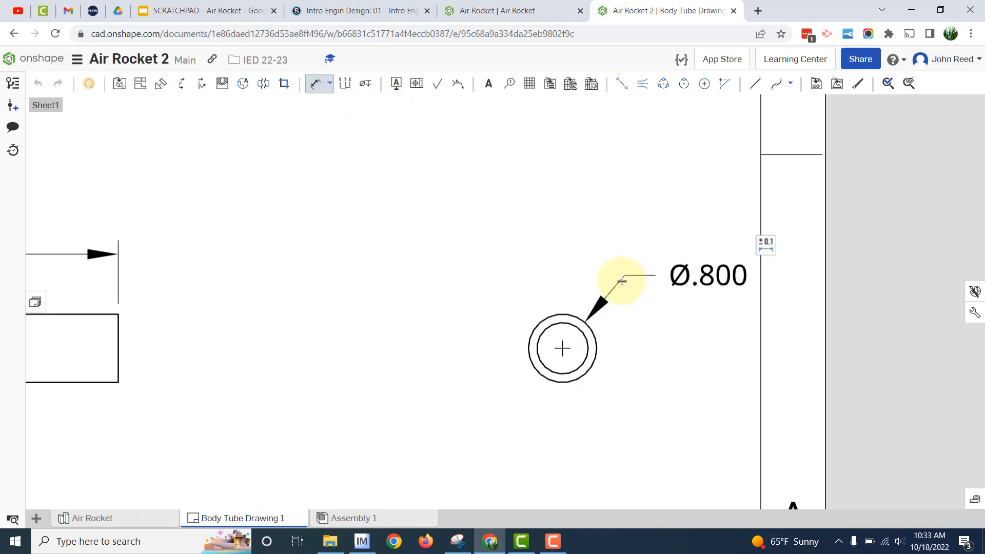
pyautogui.click(314, 87)
pyautogui.click(540, 334)
pyautogui.click(517, 295)
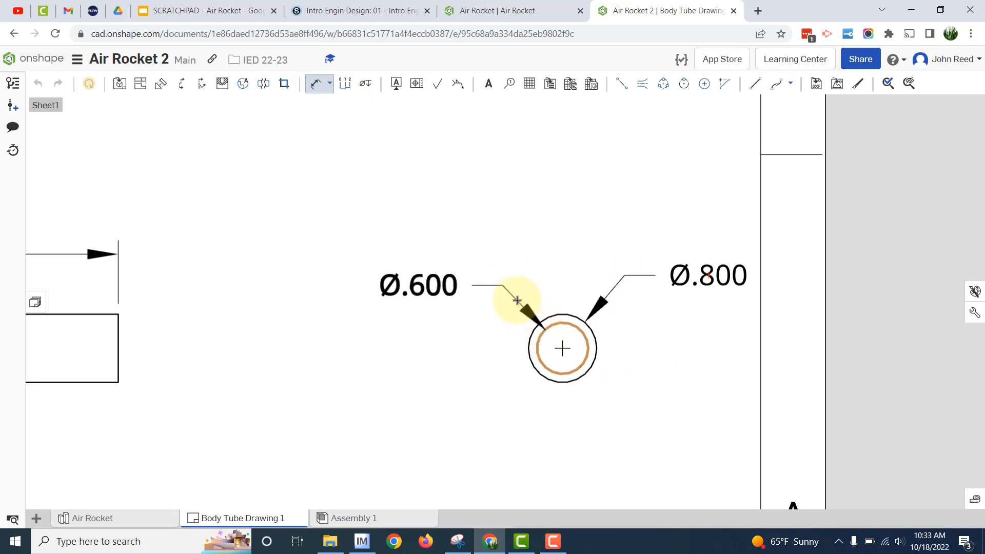
pyautogui.scroll(-3, 420, 382)
pyautogui.press('f')
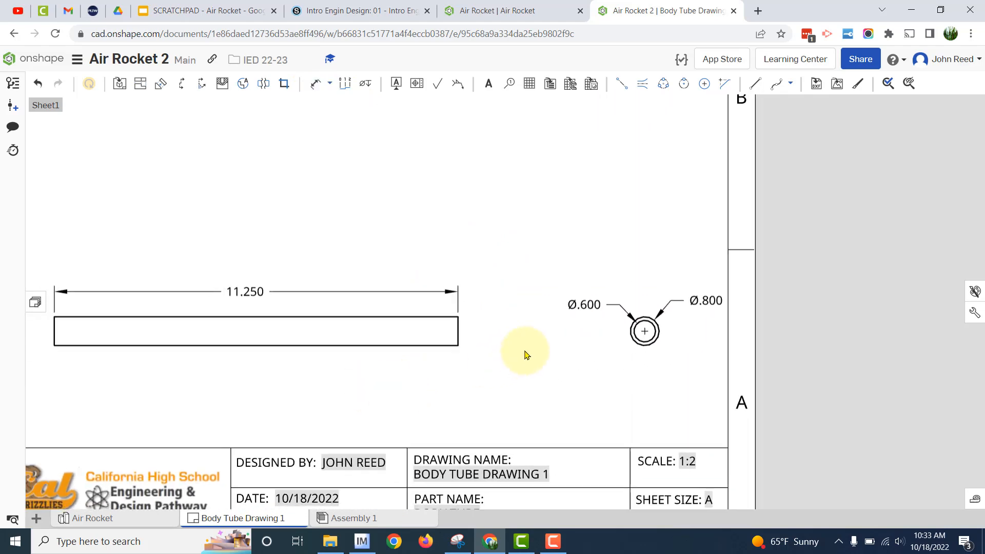
# - Check the reference rocket model, and set the body tube's shell thickness to 0.05 in
pyautogui.click(526, 16)
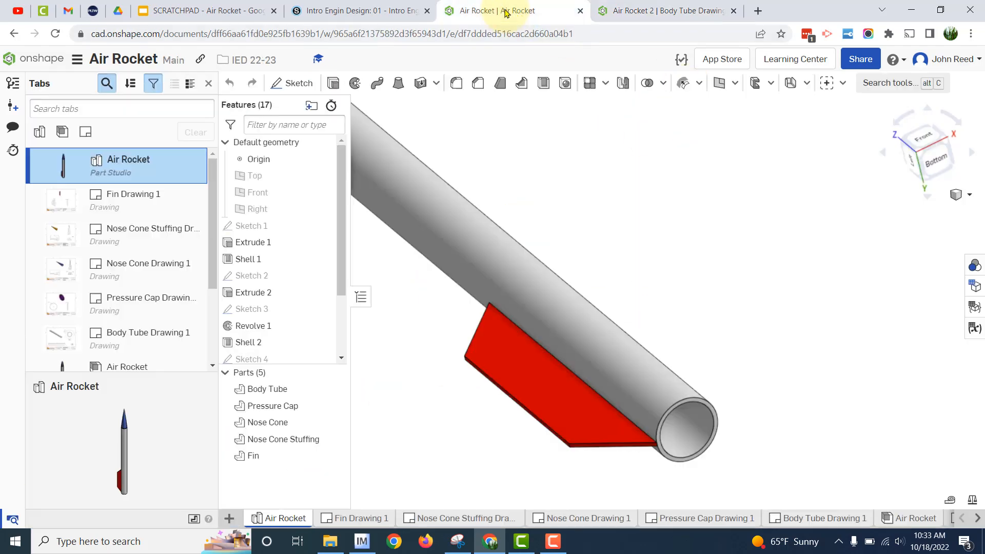
pyautogui.click(649, 12)
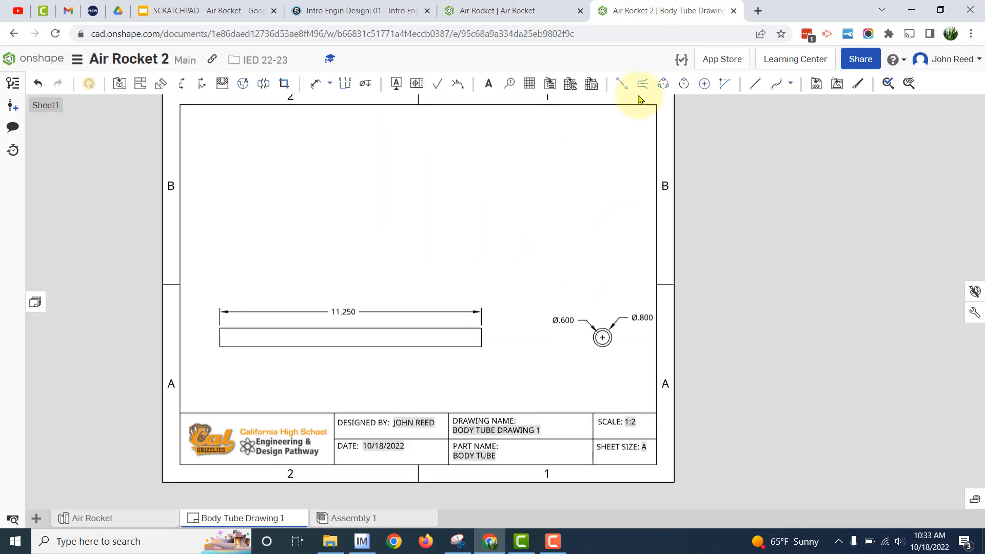
pyautogui.click(132, 520)
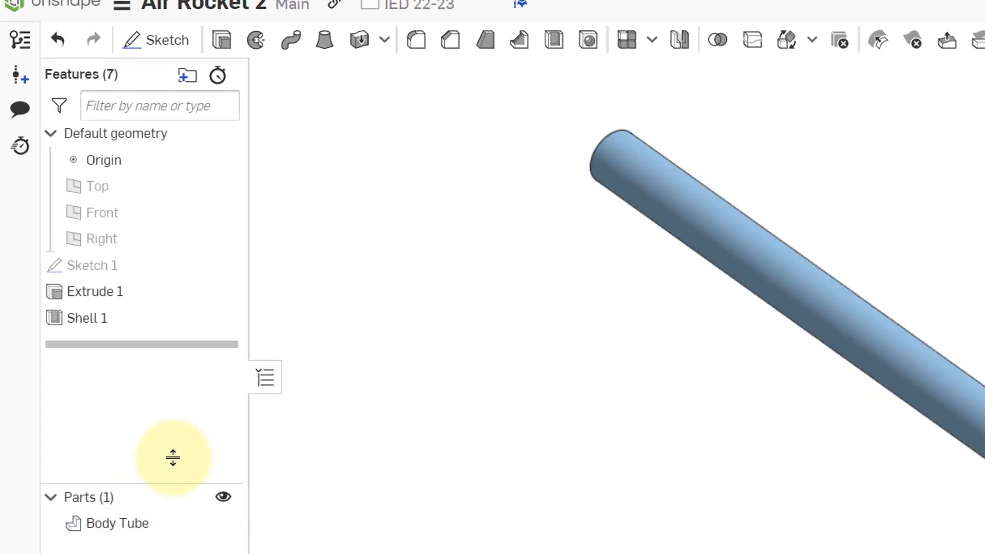
pyautogui.doubleClick(92, 262)
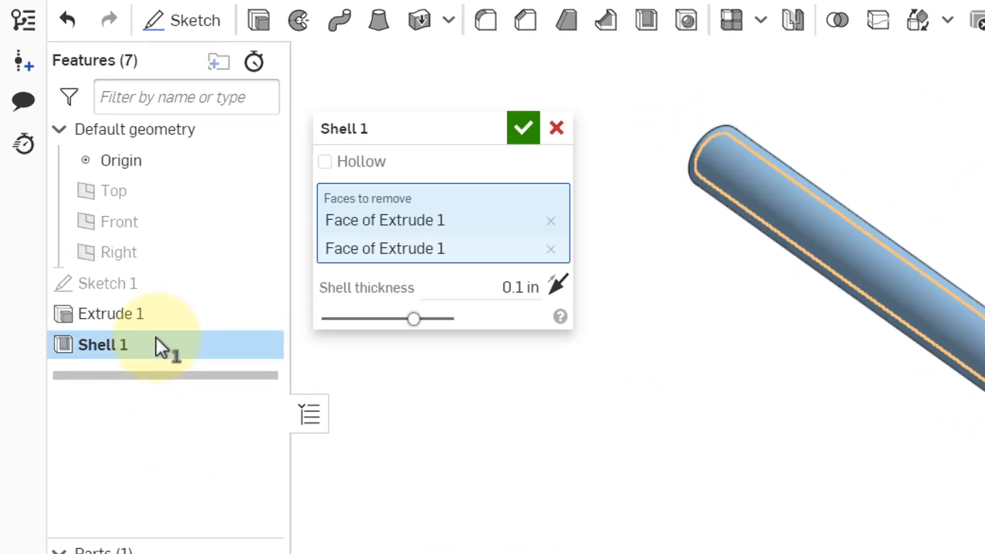
pyautogui.click(488, 284)
pyautogui.write('0.05')
pyautogui.press('Return')
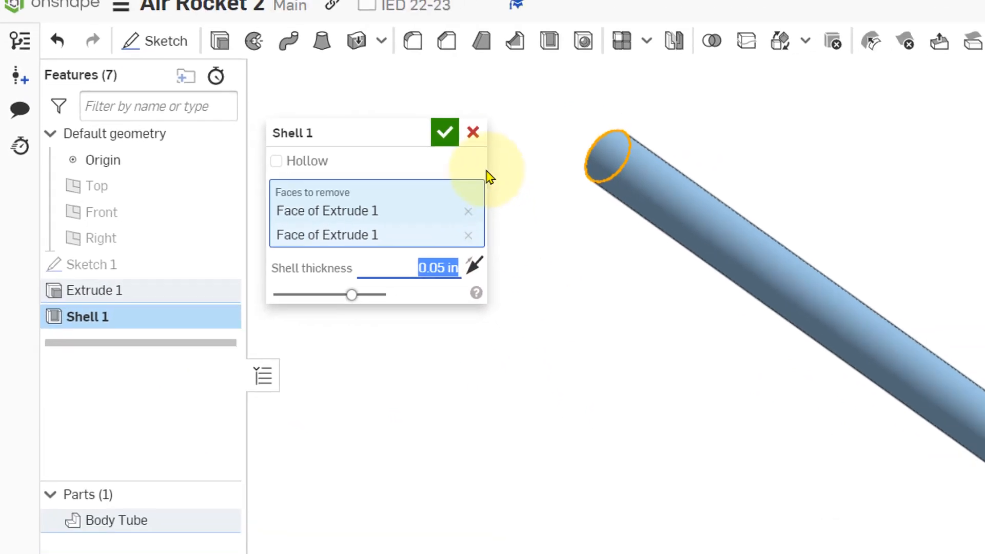
pyautogui.click(444, 132)
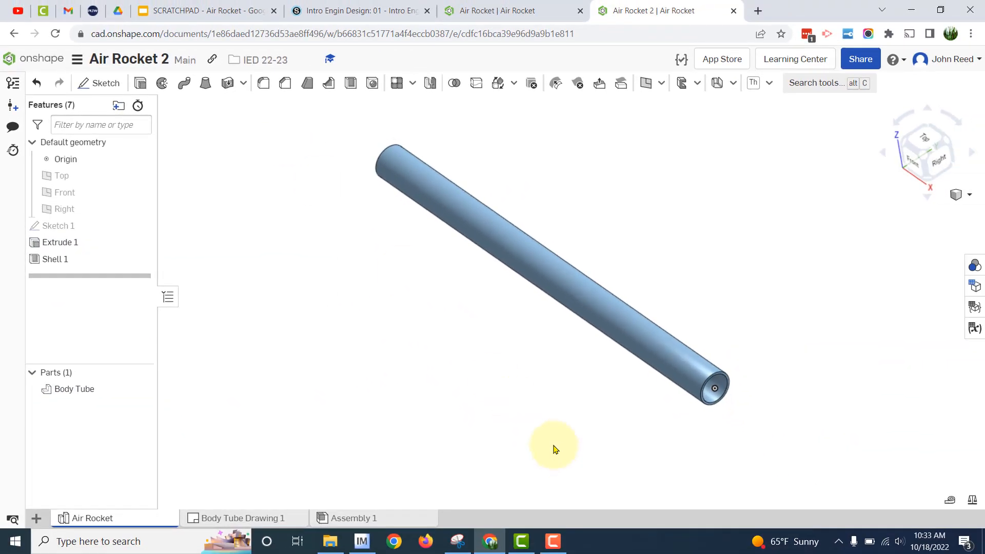
# - Update Body Tube Drawing 1 with the changed tube model
pyautogui.moveTo(554, 449)
pyautogui.mouseDown(button='right')
pyautogui.moveTo(543, 429)
pyautogui.moveTo(557, 449)
pyautogui.mouseUp(button='right')
pyautogui.click(252, 519)
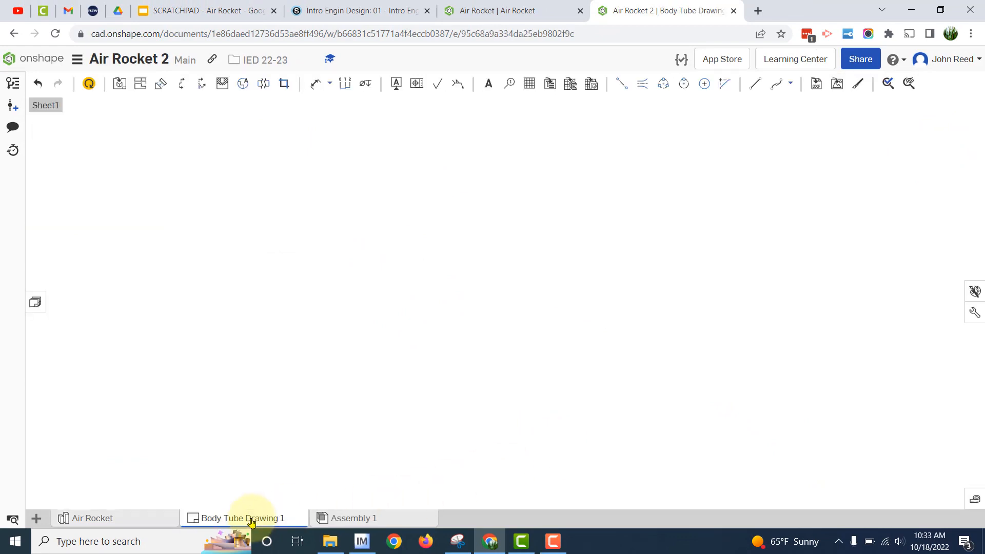
pyautogui.click(89, 84)
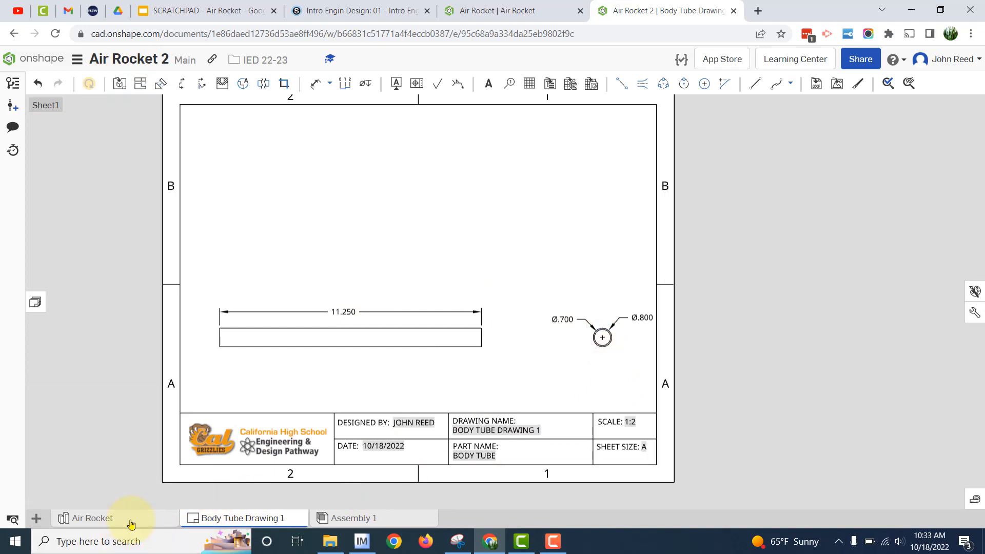
# - View the body tube in its part studio, then examine the complete rocket in the reference Air Rocket part studio
pyautogui.click(92, 519)
pyautogui.moveTo(575, 434); pyautogui.dragTo(543, 433, button='right')
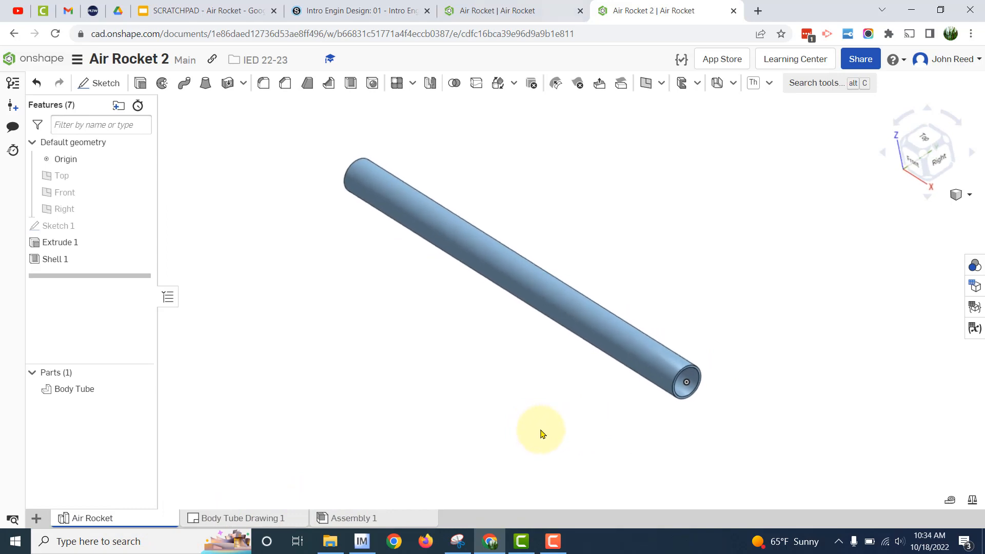
pyautogui.click(511, 11)
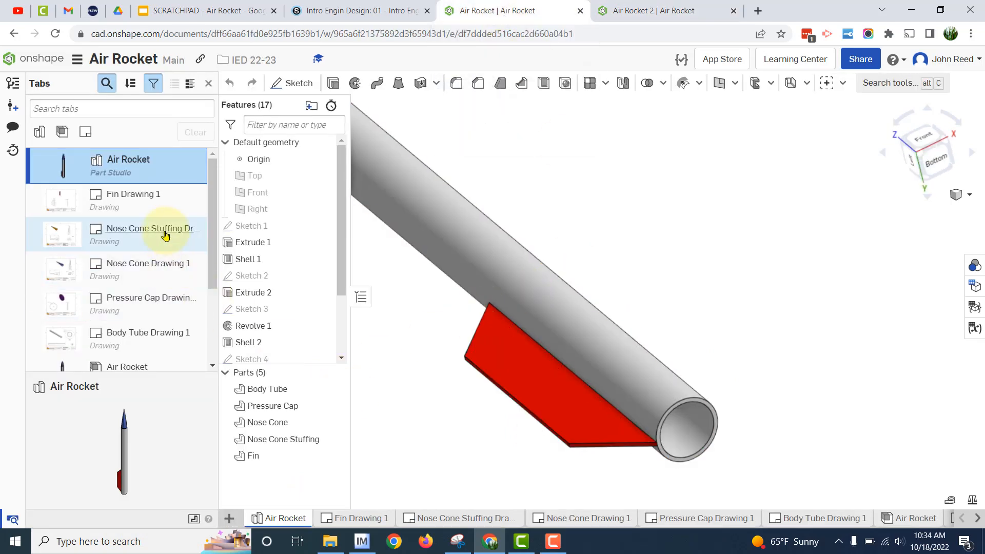
pyautogui.scroll(-3, 394, 378)
pyautogui.moveTo(488, 291); pyautogui.dragTo(818, 294, button='middle')
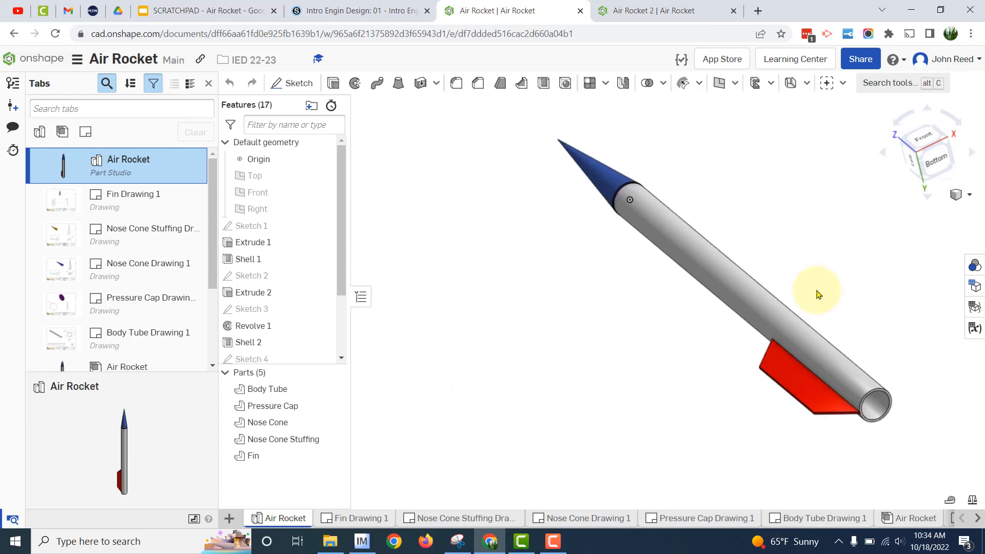
# - Hide the body tube, nose cone, nose cone stuffing and fin in the reference rocket so only the pressure cap shows
pyautogui.click(12, 520)
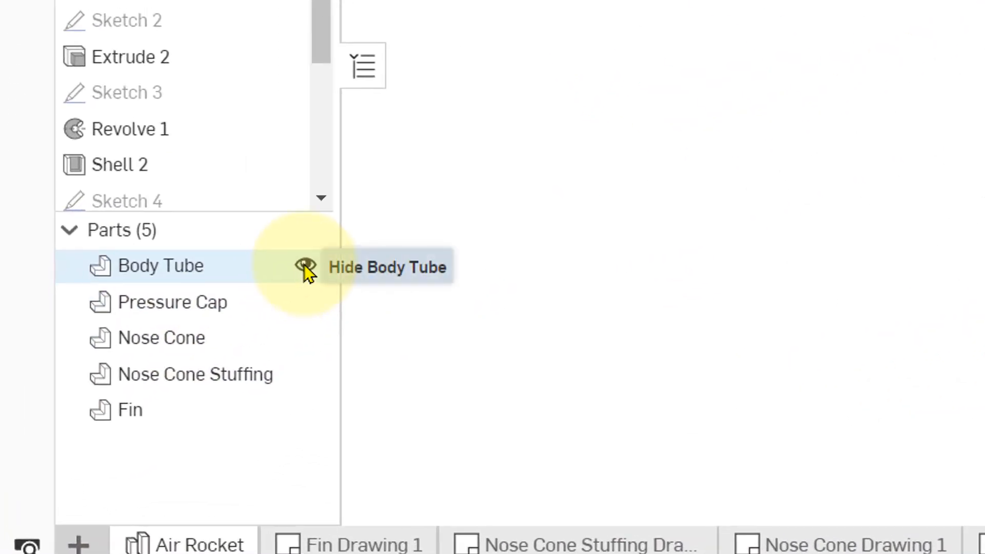
pyautogui.click(304, 265)
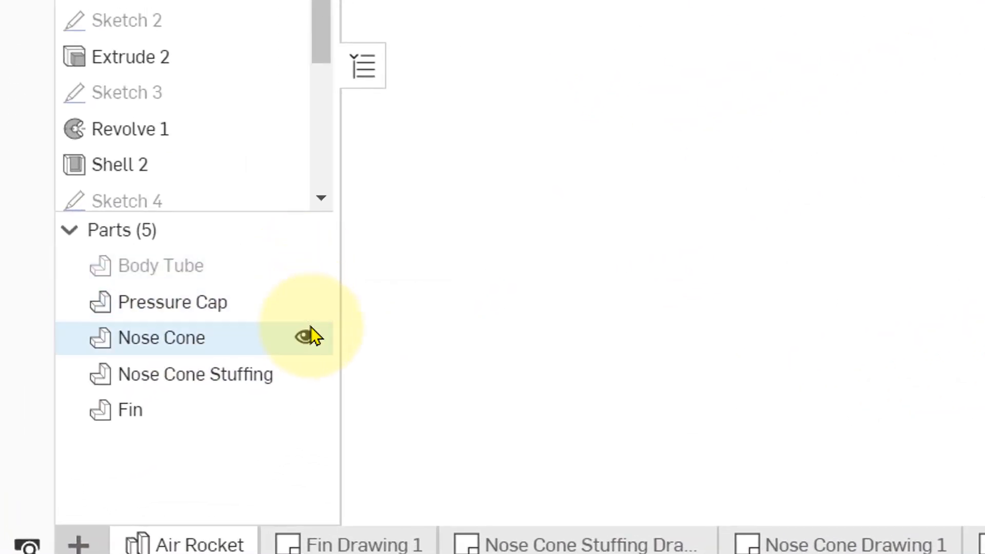
pyautogui.click(308, 336)
pyautogui.click(306, 374)
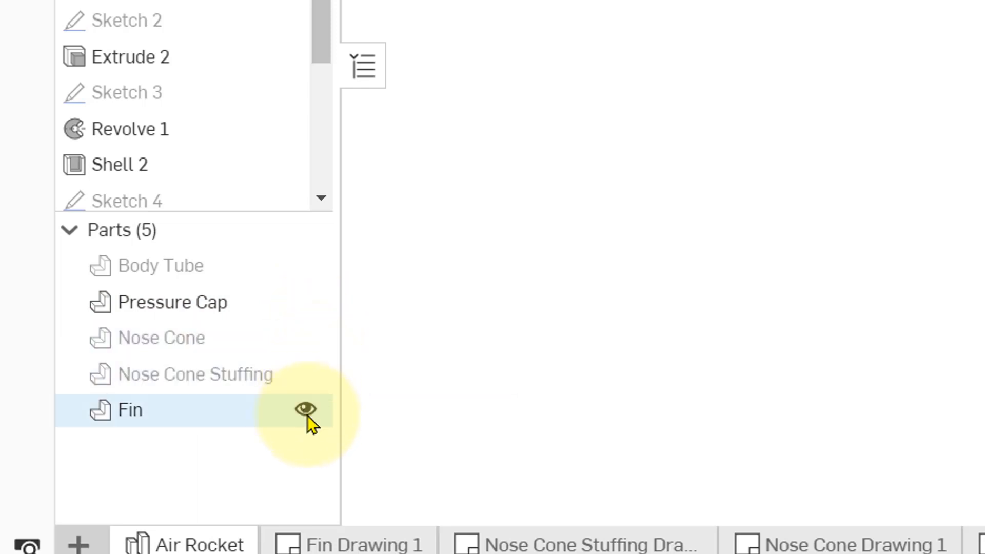
pyautogui.click(306, 410)
pyautogui.moveTo(420, 390); pyautogui.dragTo(449, 377, button='right')
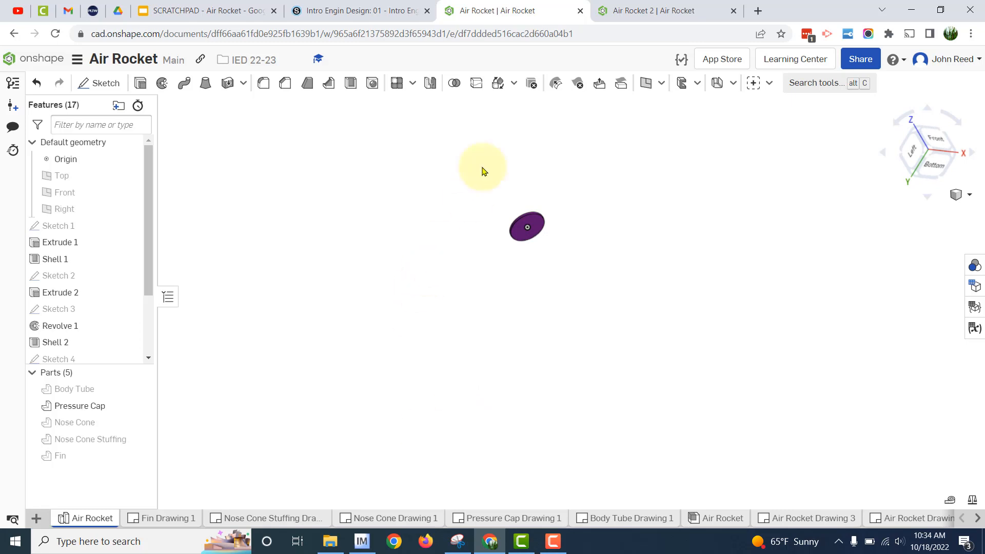
# - Check the dimensions in the reference Pressure Cap Drawing 1, and return to the Air Rocket 2 document
pyautogui.click(7, 524)
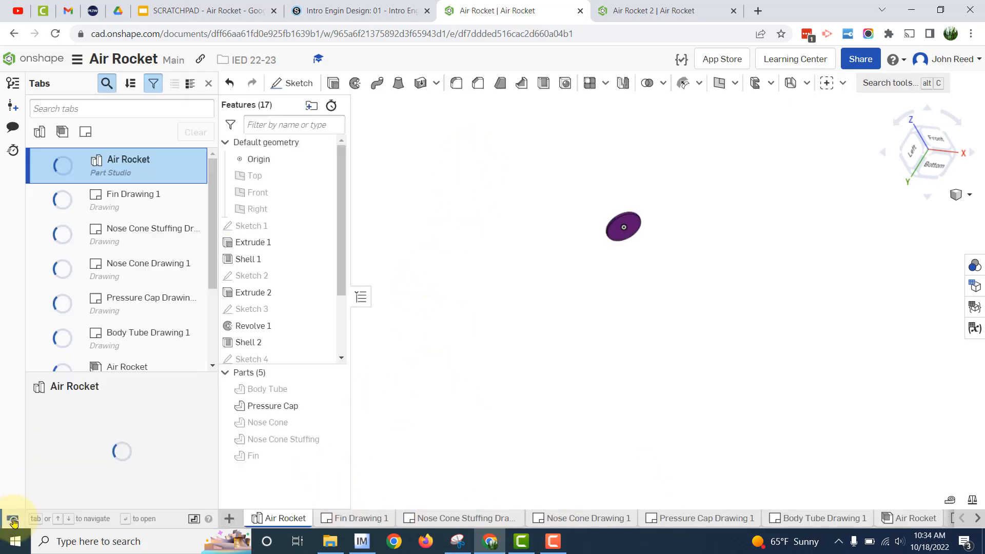
pyautogui.click(177, 306)
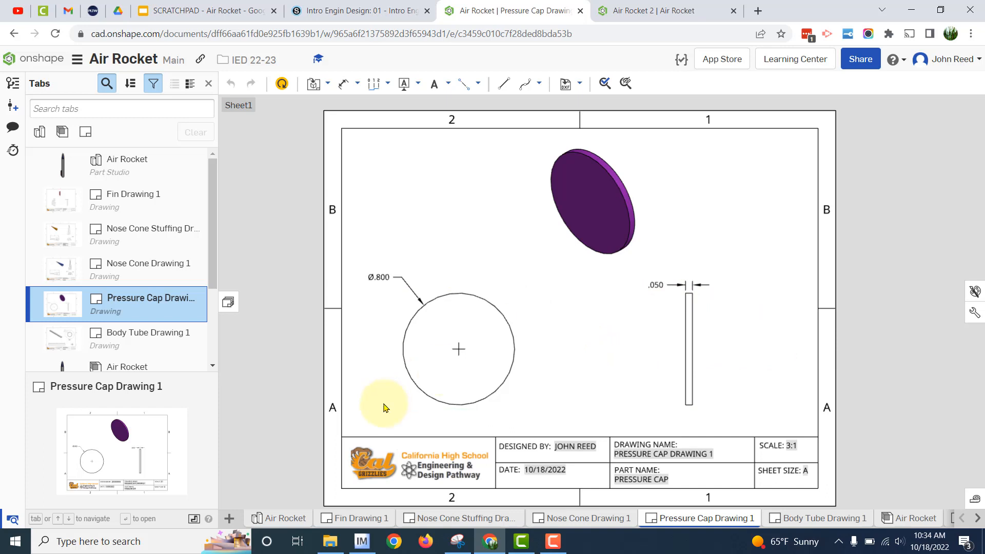
pyautogui.click(631, 11)
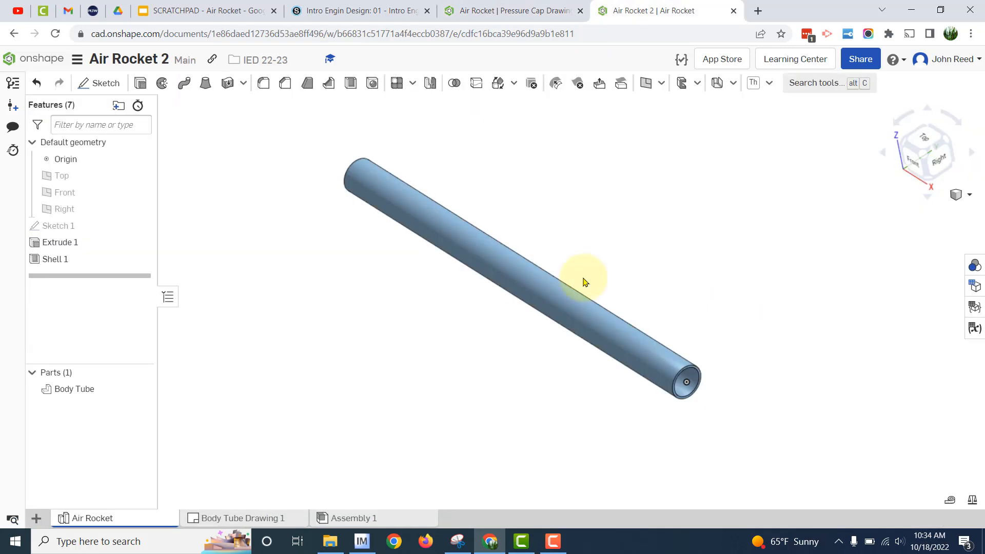
# - Start a sketch on the ring-shaped face at the body tube's far end and project its outer circular edge into it
pyautogui.hotkey('shift', '7')
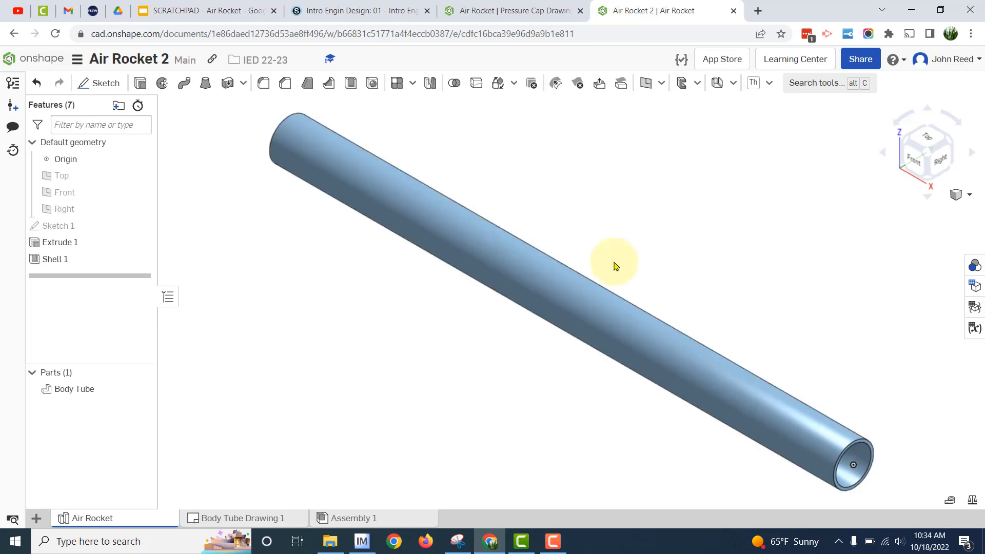
pyautogui.moveTo(400, 320); pyautogui.dragTo(626, 427, button='right')
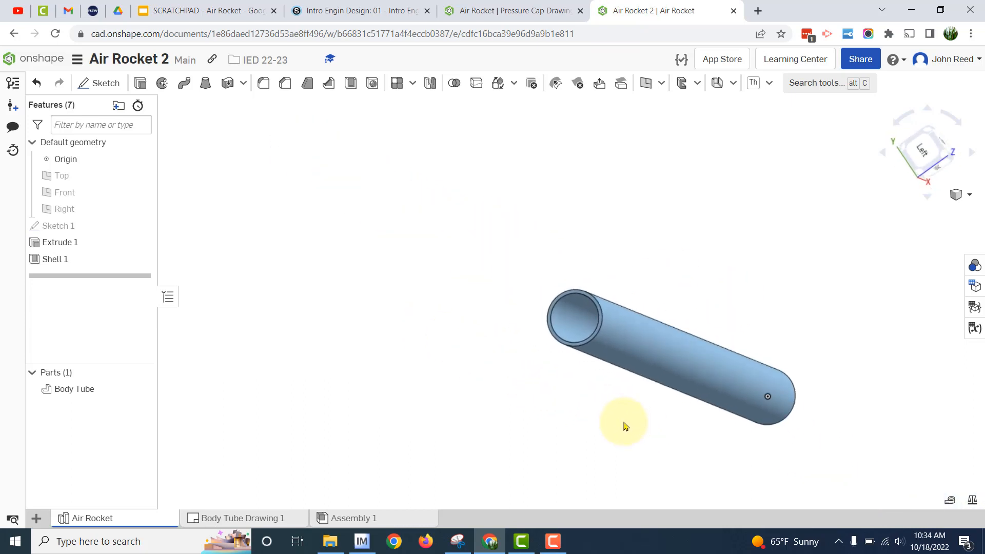
pyautogui.scroll(10, 624, 425)
pyautogui.scroll(1, 610, 495)
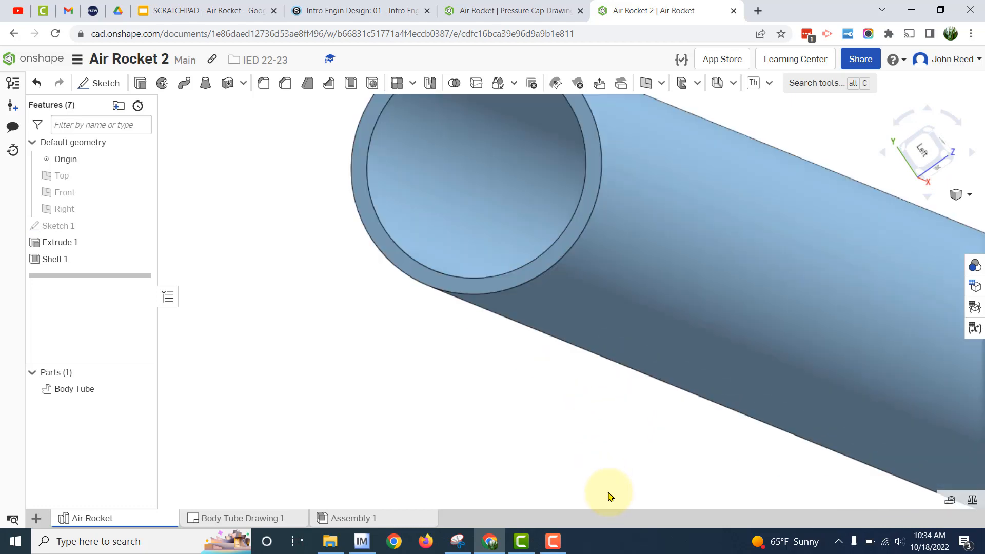
pyautogui.moveTo(431, 374); pyautogui.dragTo(460, 498, button='middle')
pyautogui.click(105, 83)
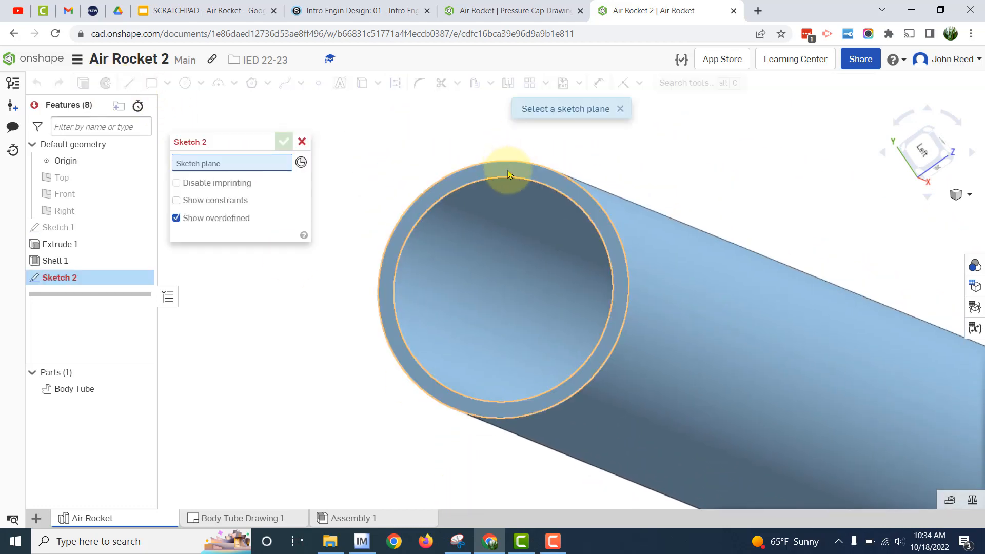
pyautogui.click(508, 174)
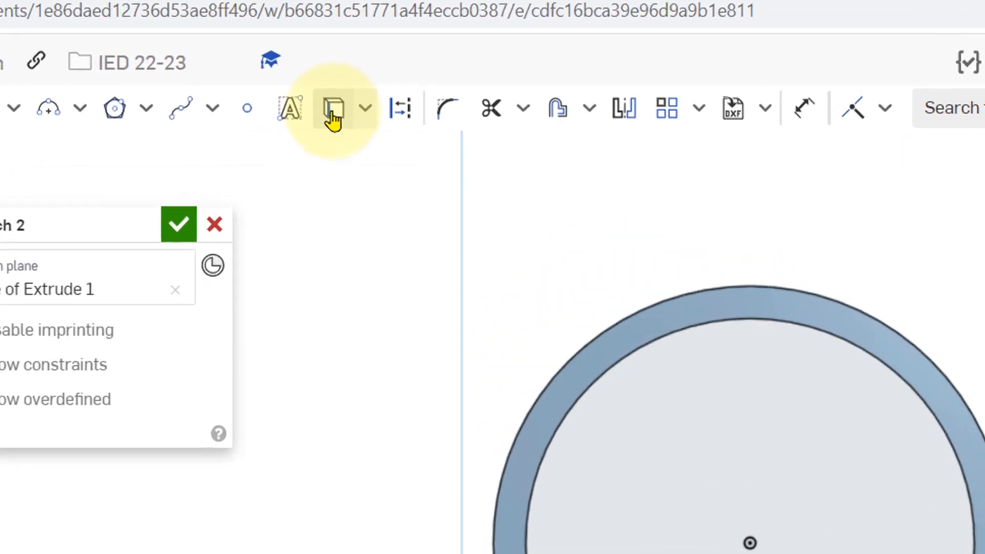
pyautogui.click(334, 114)
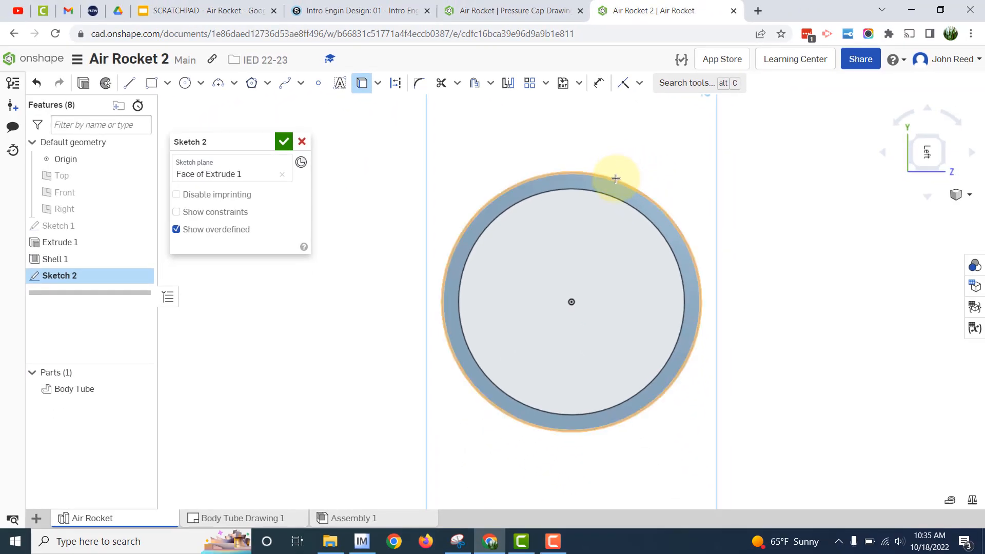
pyautogui.click(615, 179)
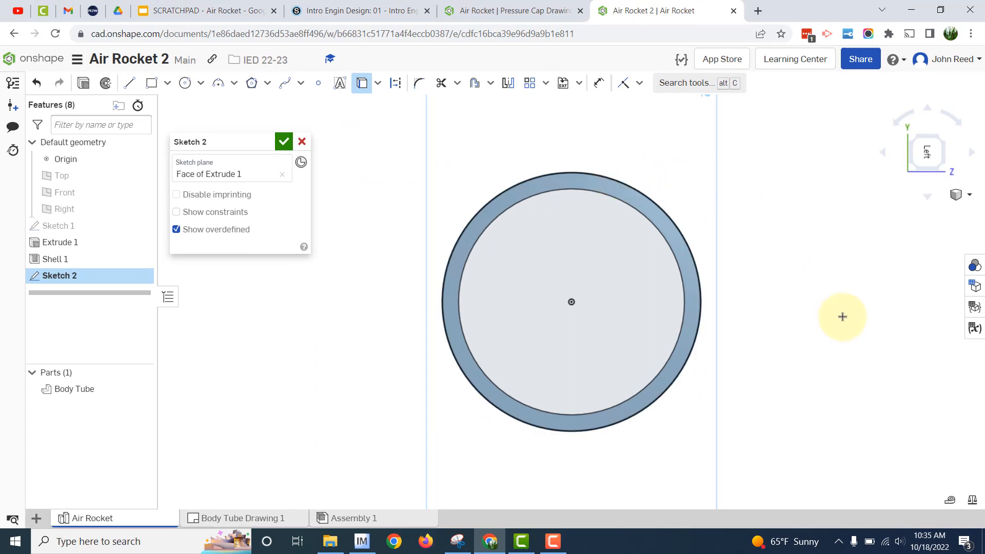
# - Hide the body tube to inspect the projected circle on its own, and show the tube again
pyautogui.moveTo(843, 316); pyautogui.dragTo(830, 325, button='right')
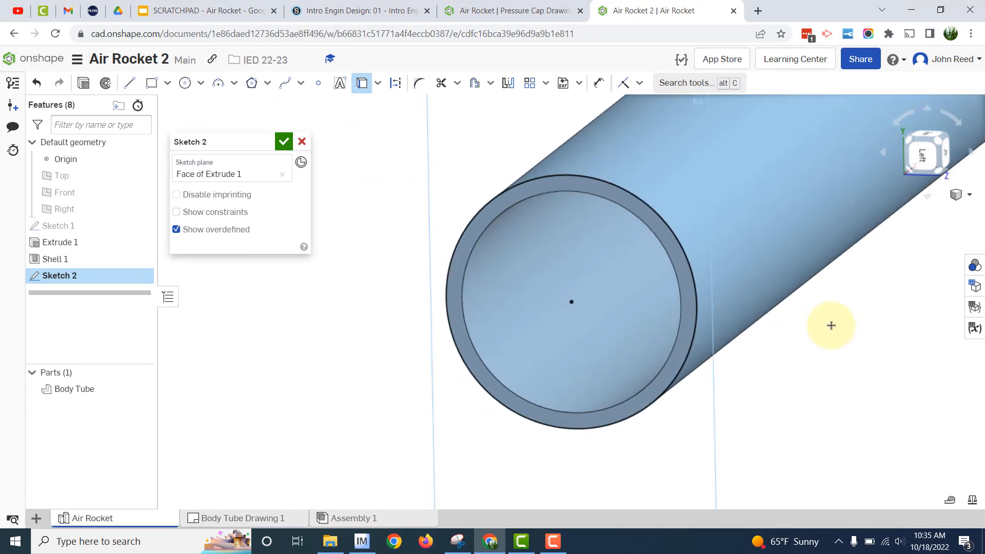
pyautogui.click(139, 388)
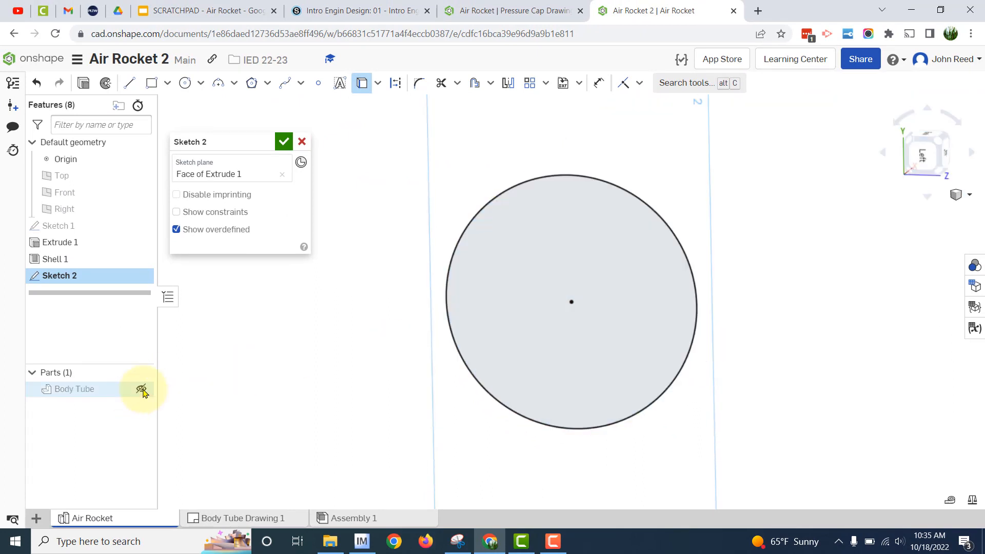
pyautogui.moveTo(785, 358); pyautogui.dragTo(772, 375, button='right')
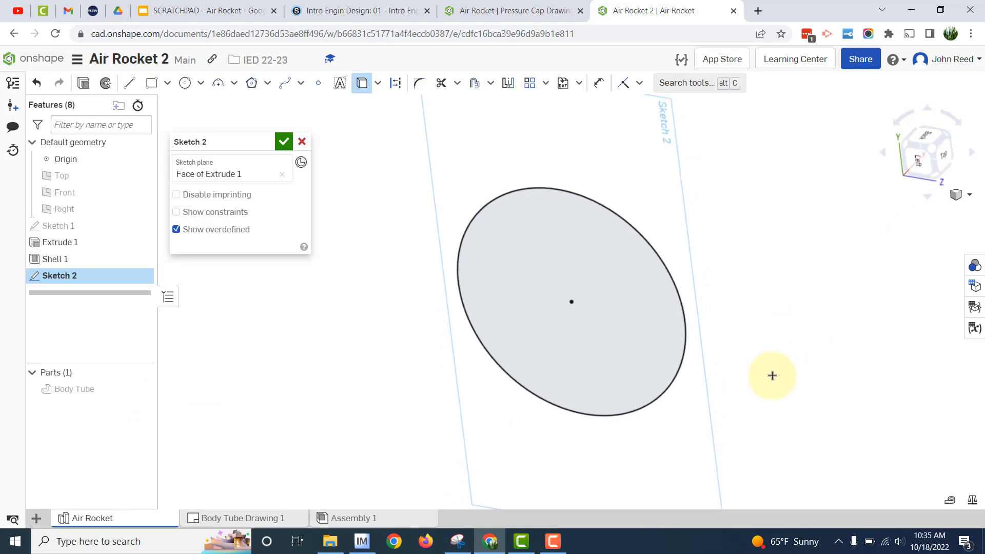
pyautogui.click(139, 388)
pyautogui.moveTo(327, 402); pyautogui.dragTo(344, 393, button='right')
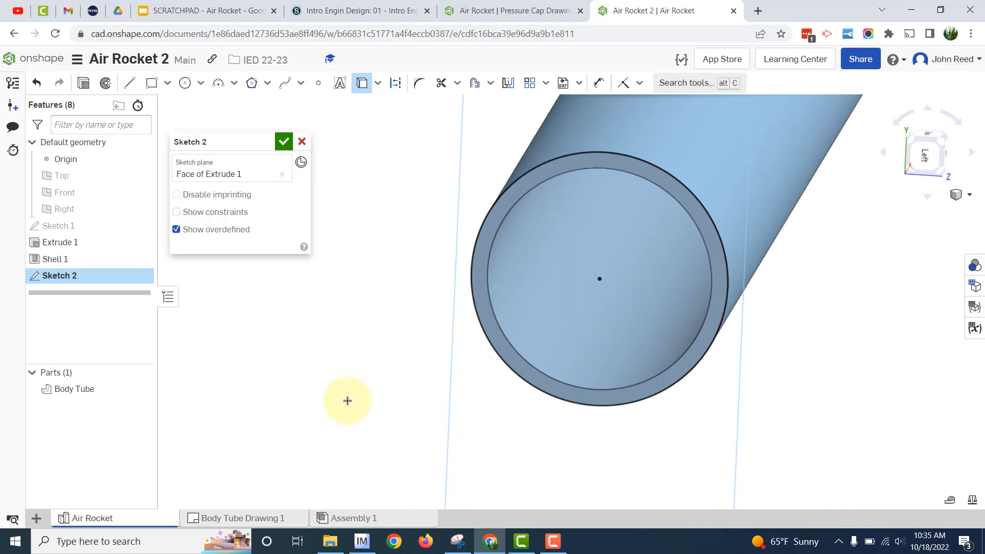
pyautogui.moveTo(354, 381); pyautogui.dragTo(348, 383, button='right')
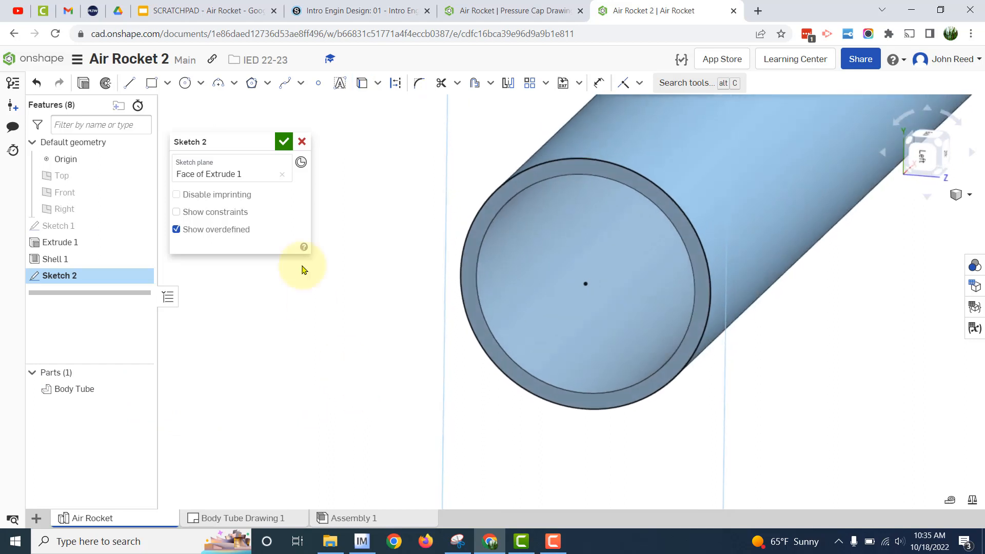
# - Extrude the full projected circle outward from the tube's end as a new part with a blind depth of 0.05 in
pyautogui.click(83, 83)
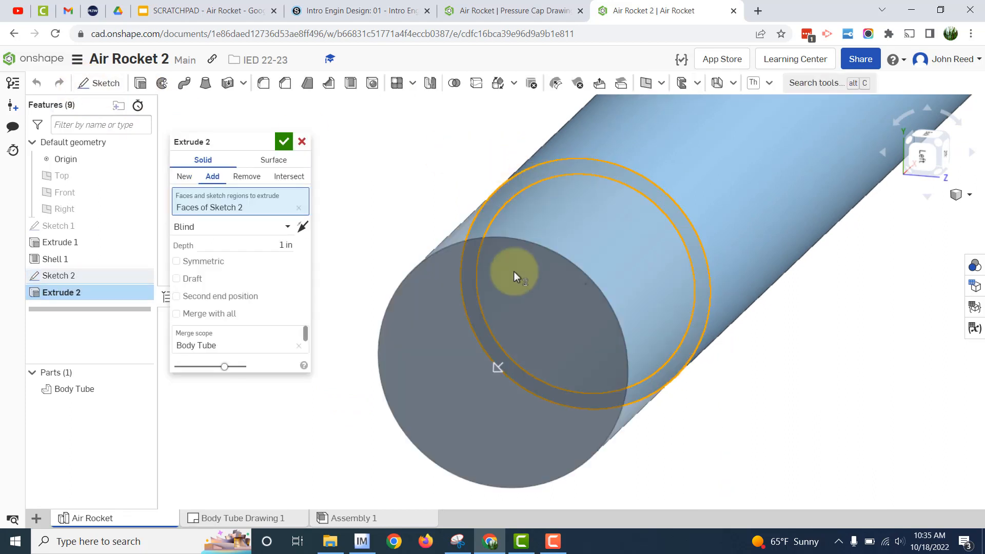
pyautogui.scroll(-2, 778, 407)
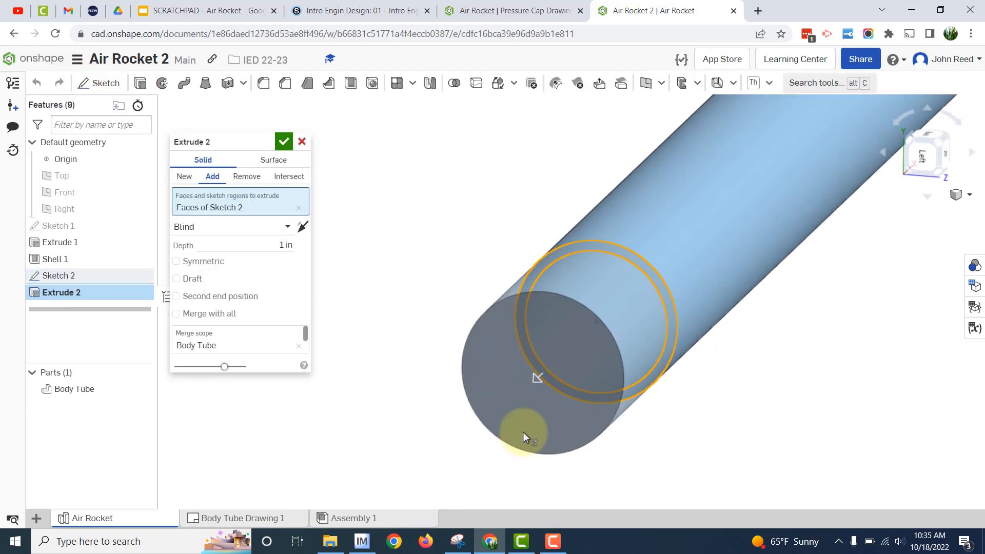
pyautogui.moveTo(744, 447)
pyautogui.mouseDown(button='right')
pyautogui.moveTo(752, 411)
pyautogui.moveTo(727, 411)
pyautogui.moveTo(737, 451)
pyautogui.mouseUp(button='right')
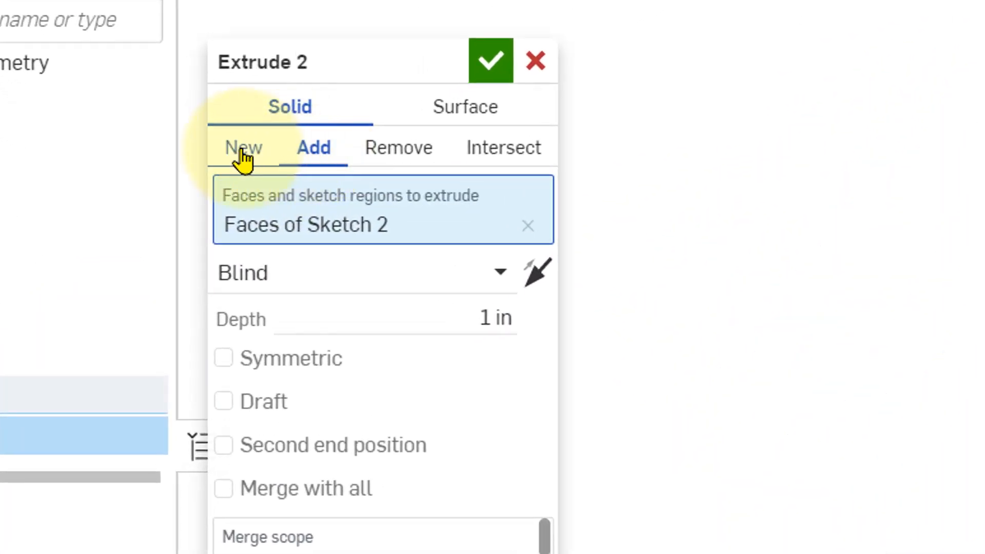
pyautogui.click(243, 159)
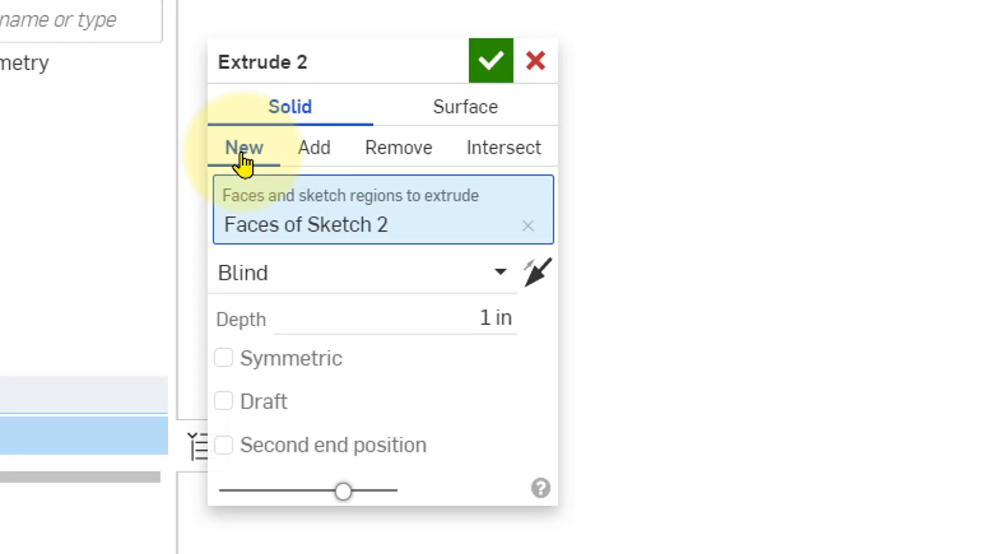
pyautogui.click(462, 320)
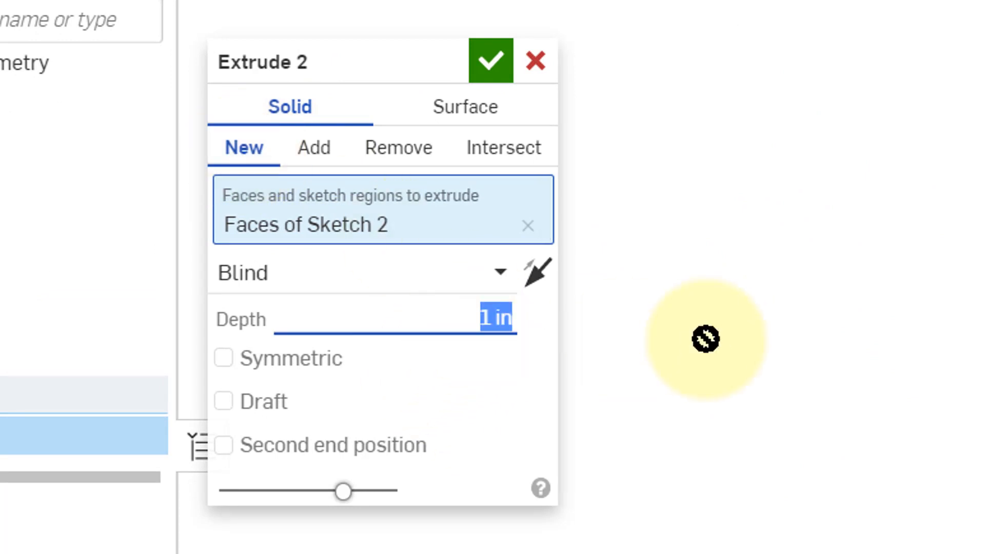
pyautogui.press('BackSpace')
pyautogui.write('0.05')
pyautogui.press('Return')
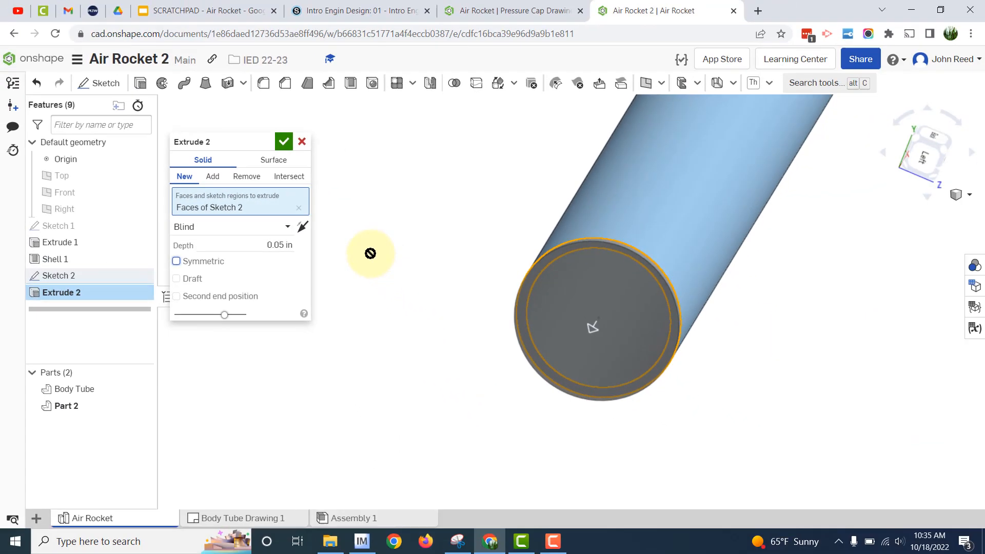
pyautogui.click(285, 142)
# - Rename the new end disc part as Pressure Cap
pyautogui.moveTo(402, 330); pyautogui.dragTo(373, 286, button='right')
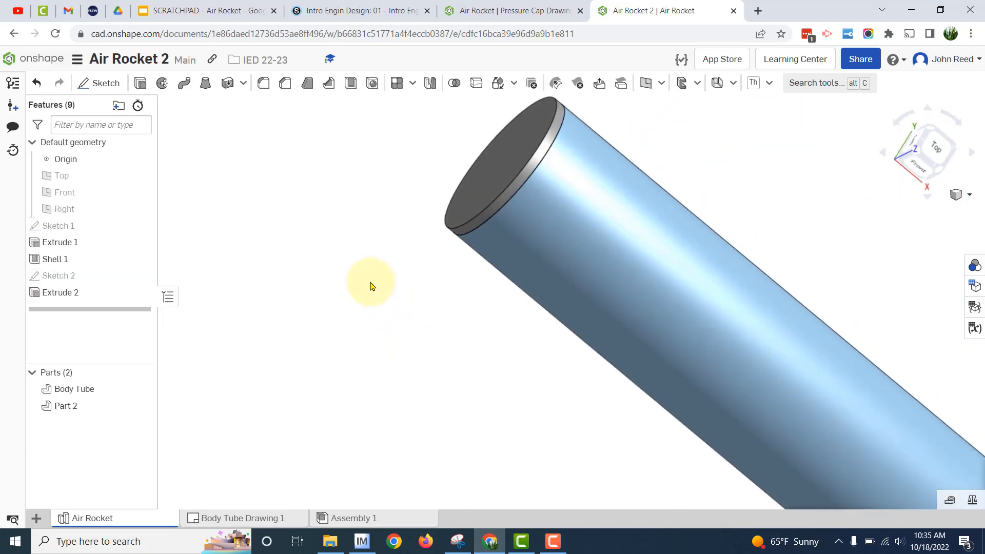
pyautogui.rightClick(116, 406)
pyautogui.click(181, 193)
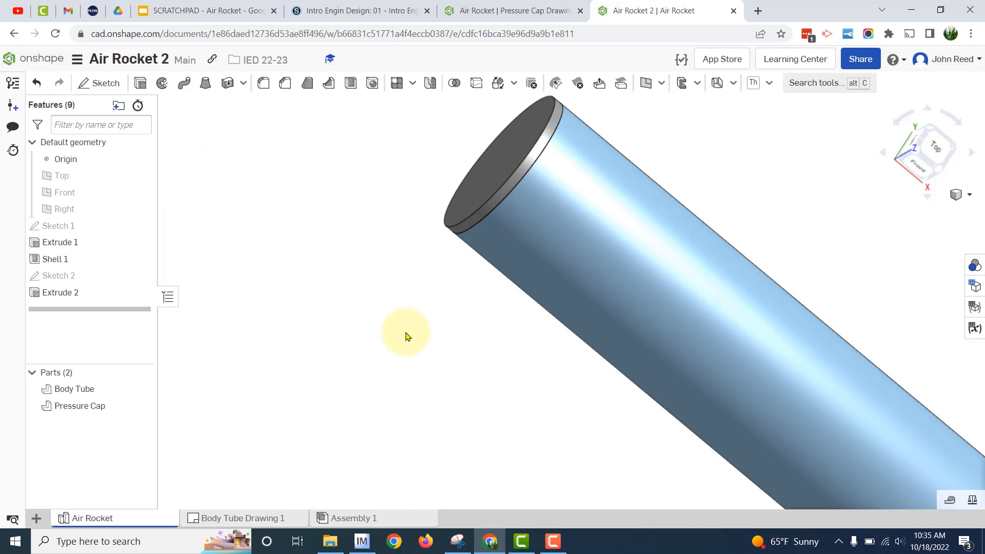
pyautogui.scroll(-4, 406, 336)
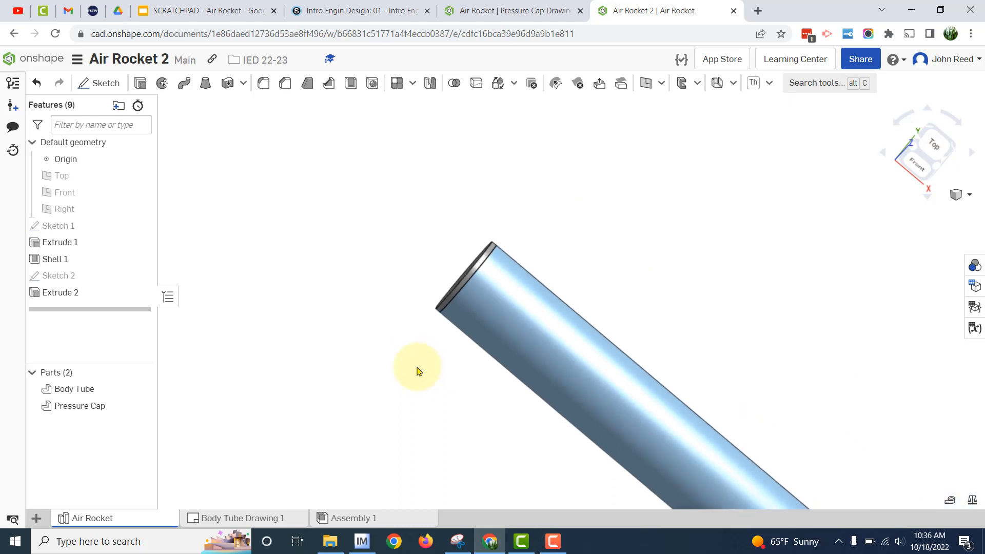
pyautogui.moveTo(439, 373); pyautogui.dragTo(438, 371, button='middle')
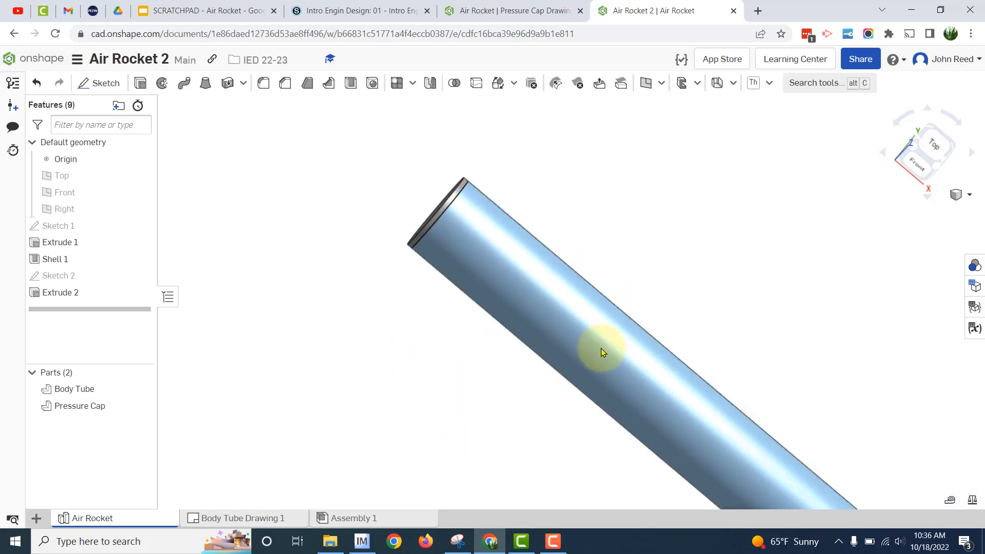
pyautogui.moveTo(440, 385); pyautogui.dragTo(444, 256, button='right')
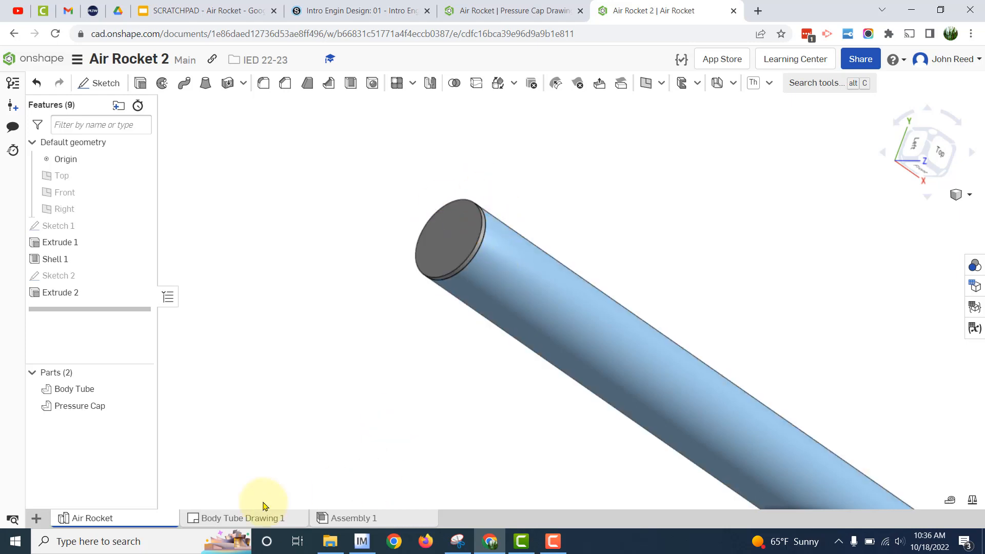
pyautogui.scroll(-1, 456, 439)
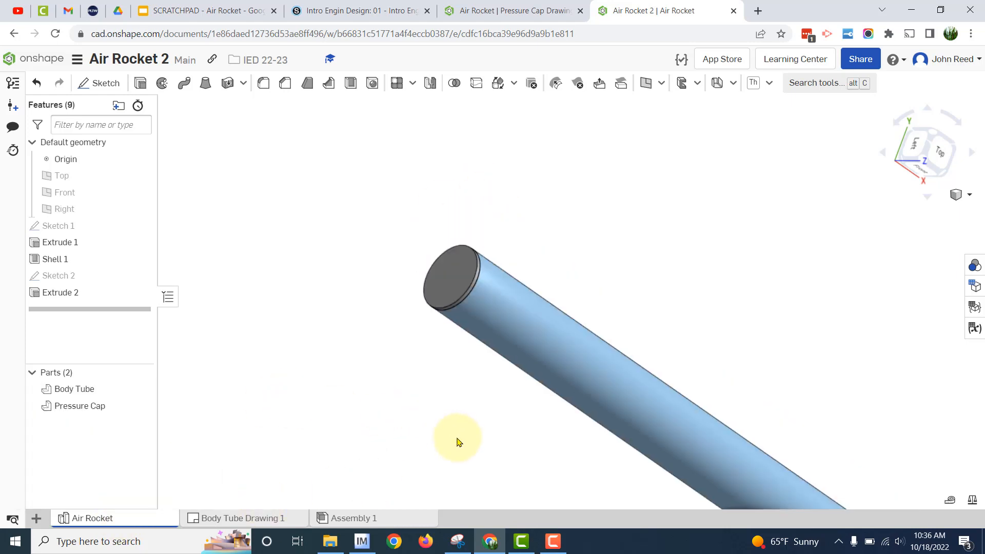
pyautogui.moveTo(486, 456); pyautogui.dragTo(433, 384, button='middle')
pyautogui.moveTo(433, 388); pyautogui.dragTo(496, 471, button='right')
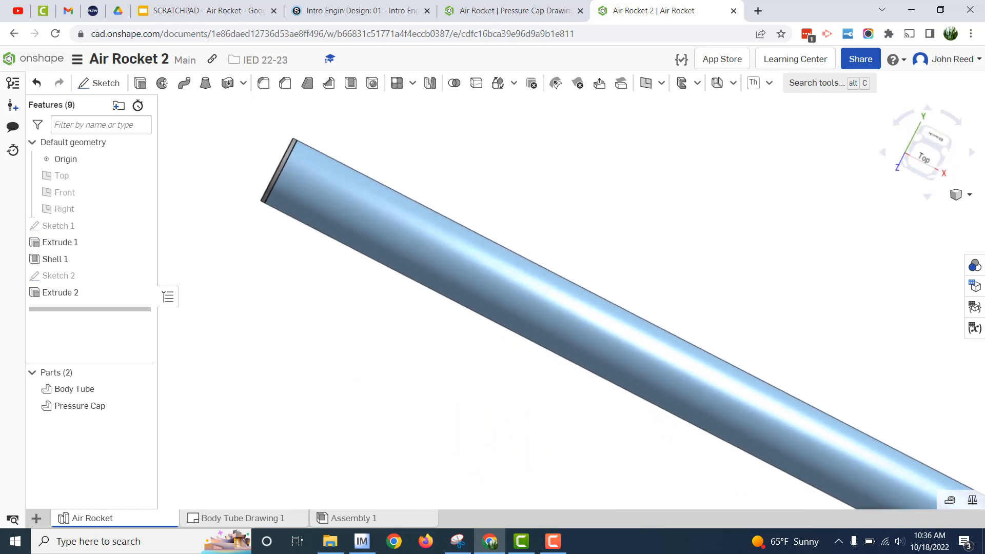